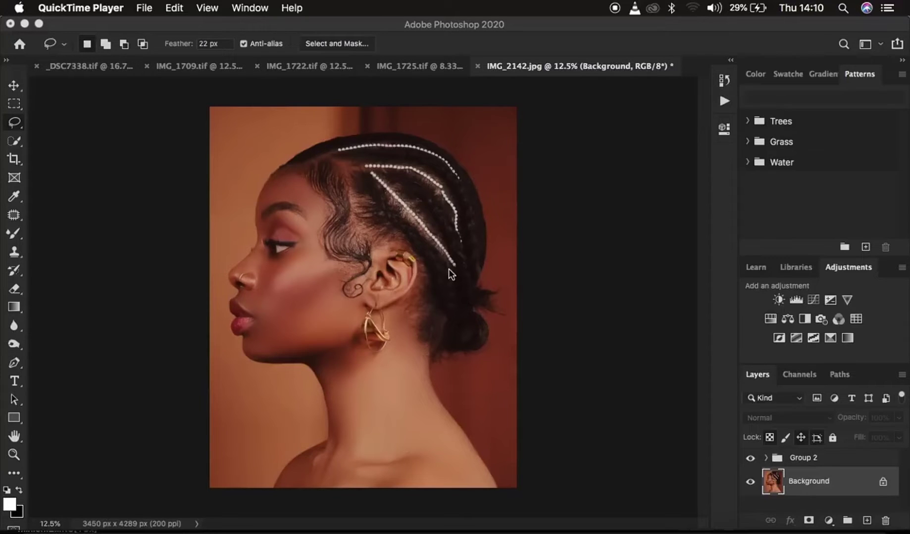
# Compare the portrait with and without the retouching contained in Group 2.
pyautogui.click(750, 459)
pyautogui.click(750, 459)
pyautogui.click(750, 459)
pyautogui.click(750, 459)
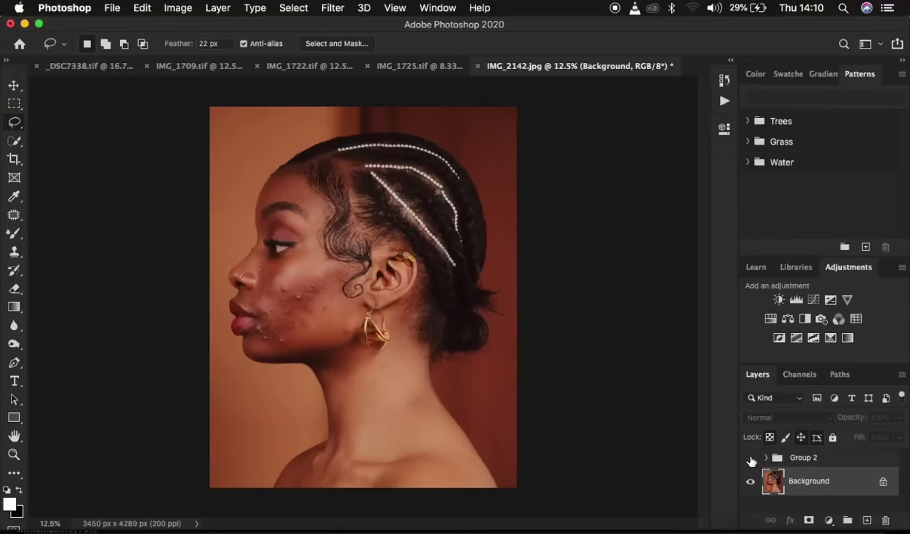
pyautogui.click(750, 460)
pyautogui.click(751, 461)
pyautogui.click(751, 460)
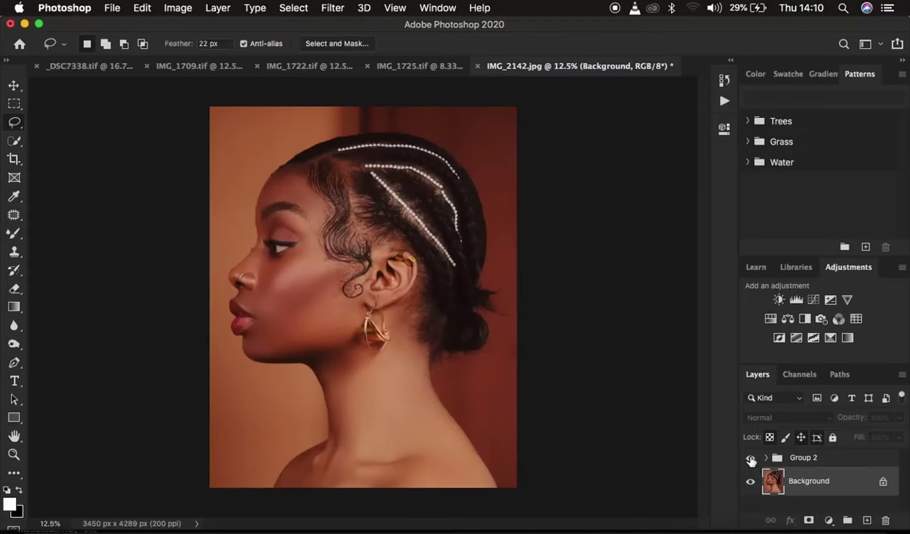
pyautogui.click(750, 460)
pyautogui.click(751, 460)
pyautogui.click(750, 460)
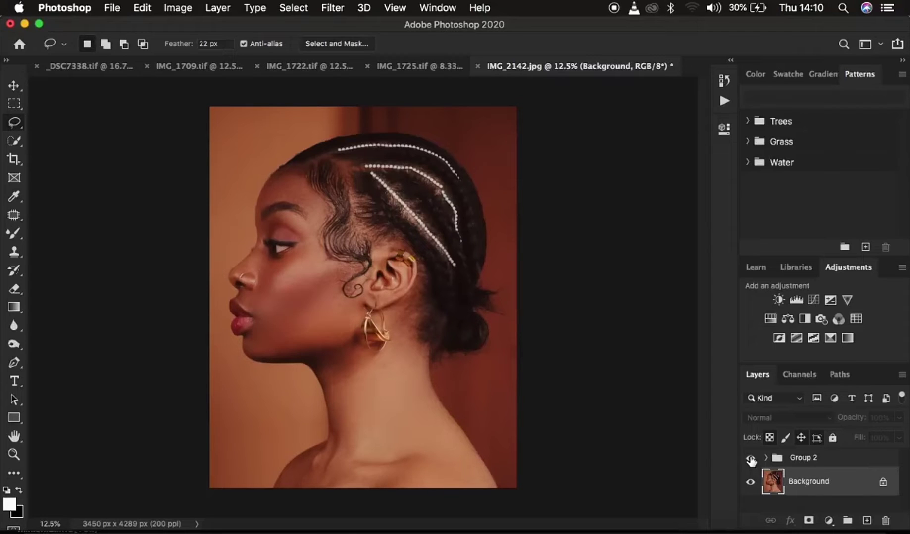
# Delete Group 2 so that the unretouched Background is the only layer.
pyautogui.click(817, 465)
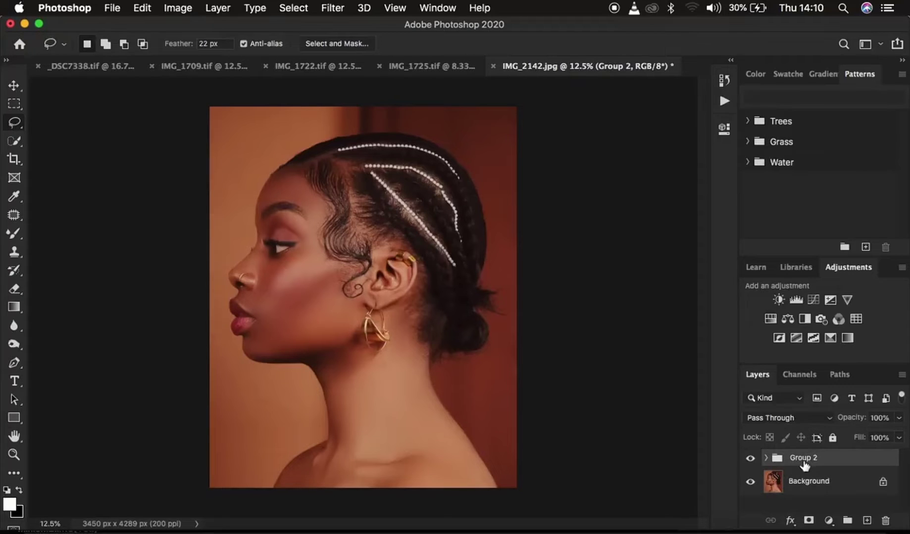
pyautogui.click(750, 459)
pyautogui.click(750, 460)
pyautogui.press('Delete')
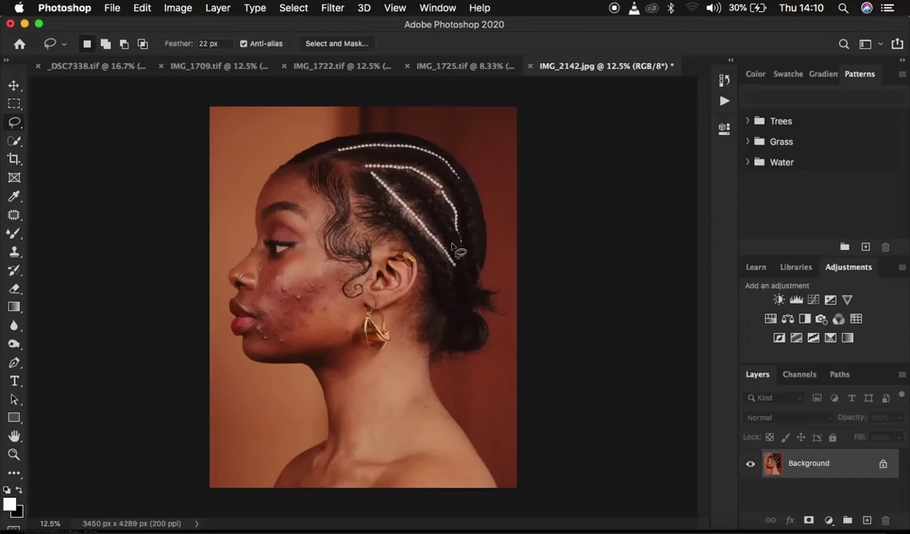
# Duplicate the Background layer and activate the Patch tool for retouching the copy.
pyautogui.press('super+equal')
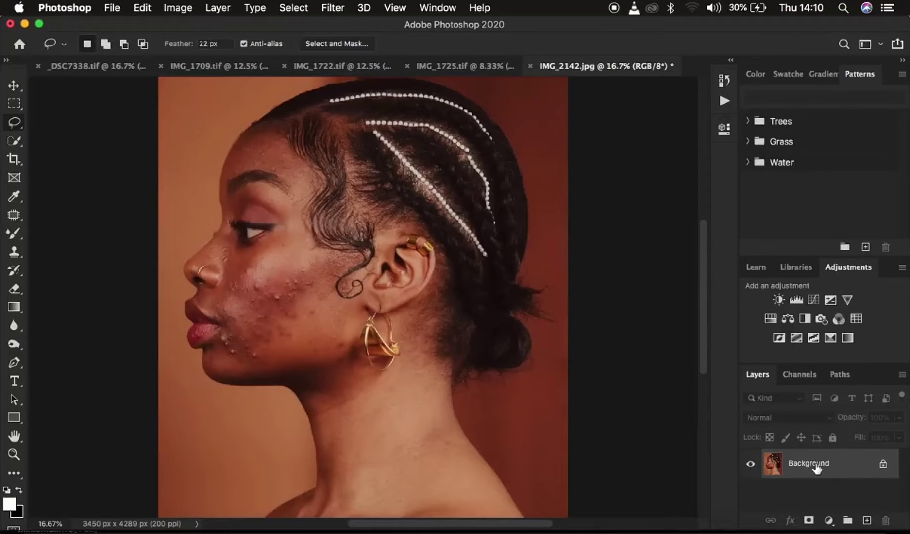
pyautogui.press('super+j')
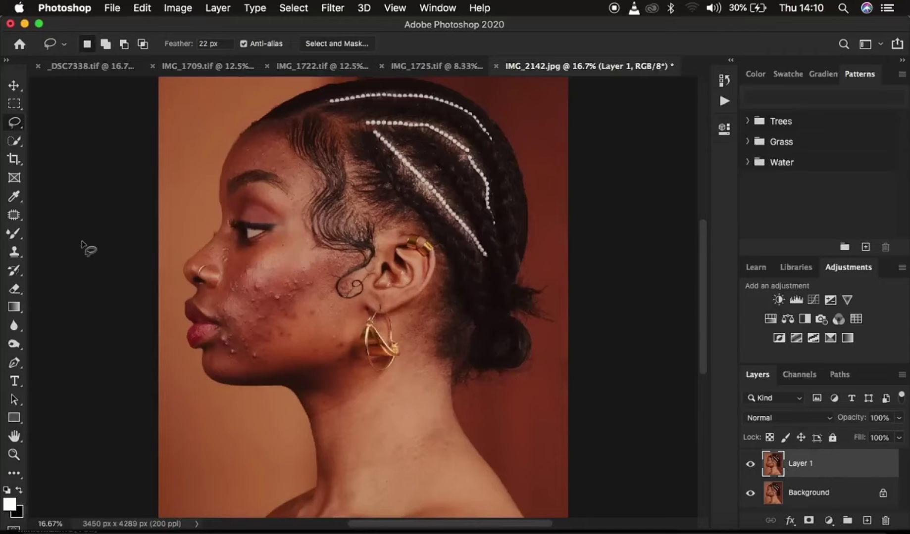
pyautogui.click(15, 216)
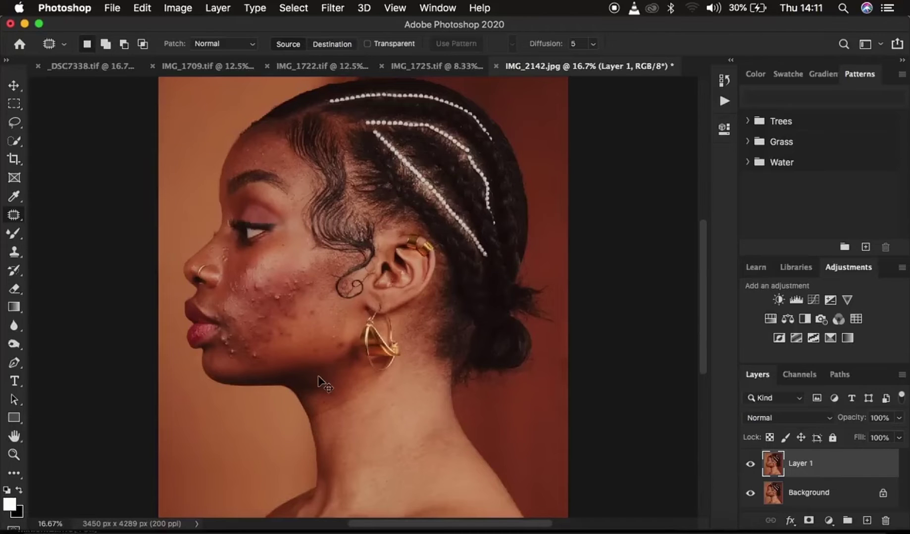
# Patch the dark spot in the middle of the cheek with clean skin from beside it.
pyautogui.press('super+plus')
pyautogui.press('super+plus')
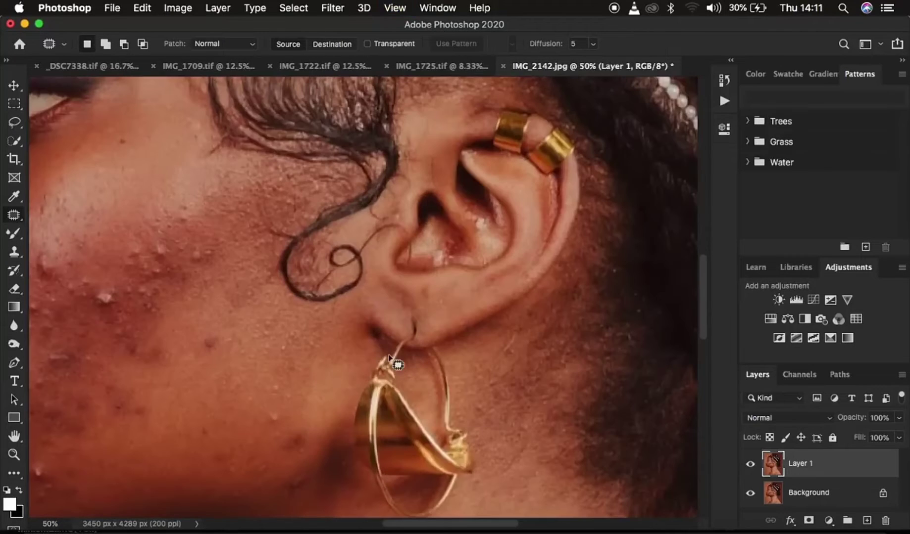
pyautogui.press('super+plus')
pyautogui.scroll(3, 388, 356)
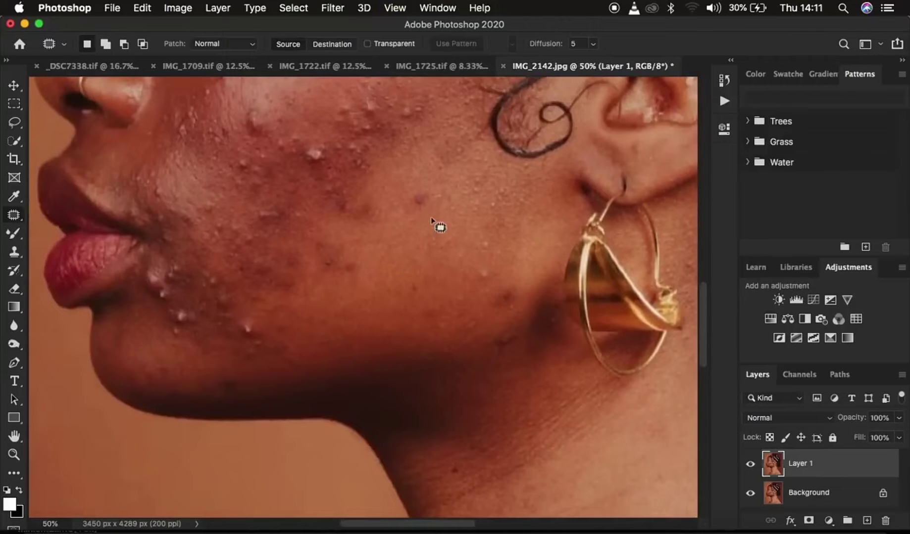
pyautogui.moveTo(422, 188)
pyautogui.mouseDown()
pyautogui.moveTo(408, 207)
pyautogui.moveTo(436, 205)
pyautogui.moveTo(439, 188)
pyautogui.moveTo(420, 187)
pyautogui.moveTo(444, 225)
pyautogui.mouseUp()
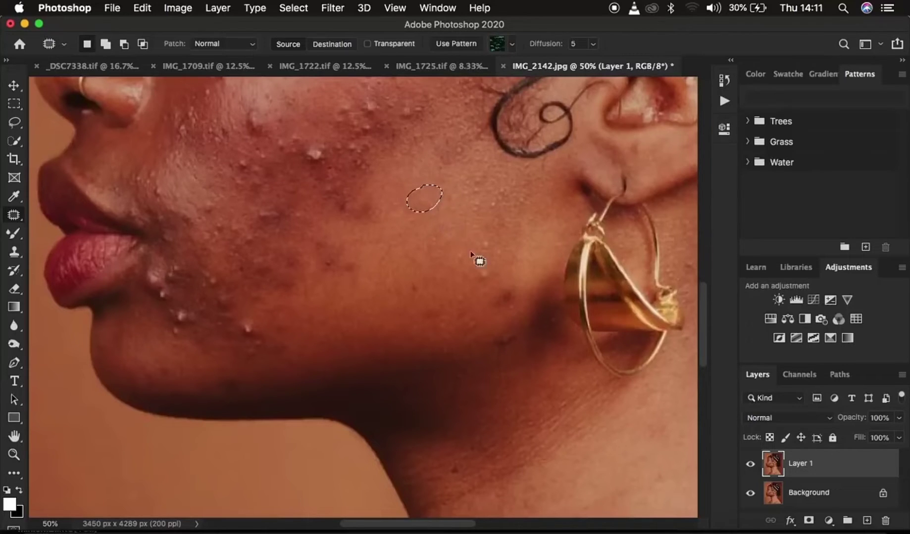
pyautogui.moveTo(479, 261)
pyautogui.mouseDown()
pyautogui.moveTo(498, 268)
pyautogui.moveTo(461, 276)
pyautogui.mouseUp()
# Patch the two dark marks on the lower cheek with smoother skin nearby and clear the selection.
pyautogui.moveTo(317, 249)
pyautogui.mouseDown()
pyautogui.moveTo(353, 280)
pyautogui.moveTo(354, 263)
pyautogui.moveTo(322, 251)
pyautogui.moveTo(347, 269)
pyautogui.moveTo(388, 268)
pyautogui.mouseUp()
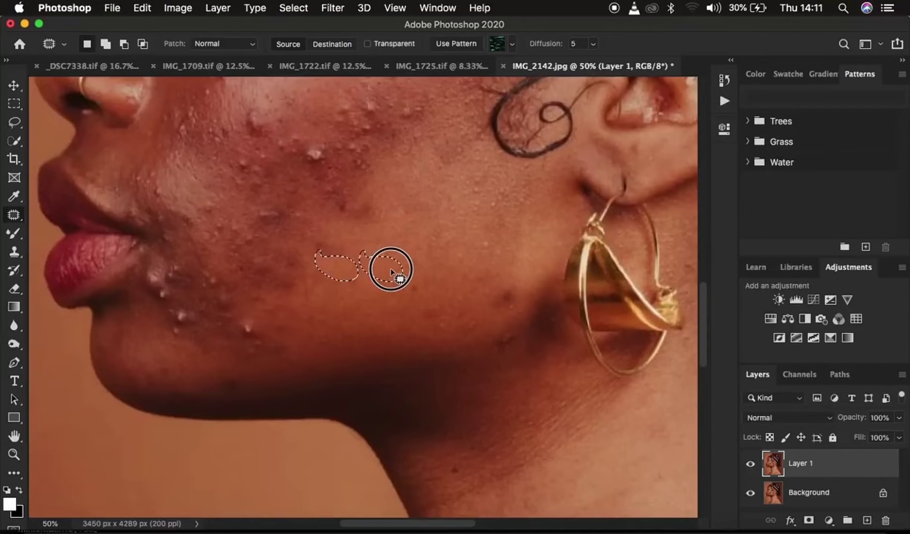
pyautogui.moveTo(391, 270); pyautogui.dragTo(391, 270)
pyautogui.press('super+d')
pyautogui.moveTo(360, 196)
pyautogui.mouseDown()
pyautogui.moveTo(359, 222)
pyautogui.moveTo(372, 202)
pyautogui.moveTo(379, 260)
pyautogui.mouseUp()
pyautogui.press('super+d')
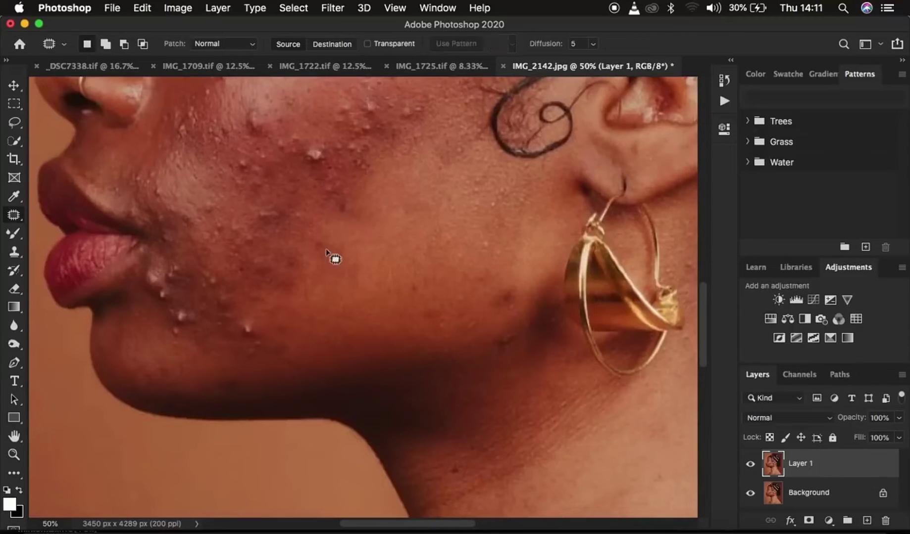
# Patch the raised bumps on the chin and below the corner of the mouth with clean skin.
pyautogui.moveTo(241, 319)
pyautogui.mouseDown()
pyautogui.moveTo(266, 337)
pyautogui.moveTo(252, 323)
pyautogui.mouseUp()
pyautogui.moveTo(252, 325)
pyautogui.mouseDown()
pyautogui.moveTo(272, 327)
pyautogui.moveTo(273, 337)
pyautogui.moveTo(233, 350)
pyautogui.moveTo(273, 338)
pyautogui.moveTo(264, 352)
pyautogui.moveTo(301, 349)
pyautogui.mouseUp()
pyautogui.press('super+d')
pyautogui.moveTo(179, 306)
pyautogui.mouseDown()
pyautogui.moveTo(158, 336)
pyautogui.moveTo(183, 308)
pyautogui.mouseUp()
pyautogui.moveTo(185, 320); pyautogui.dragTo(191, 349)
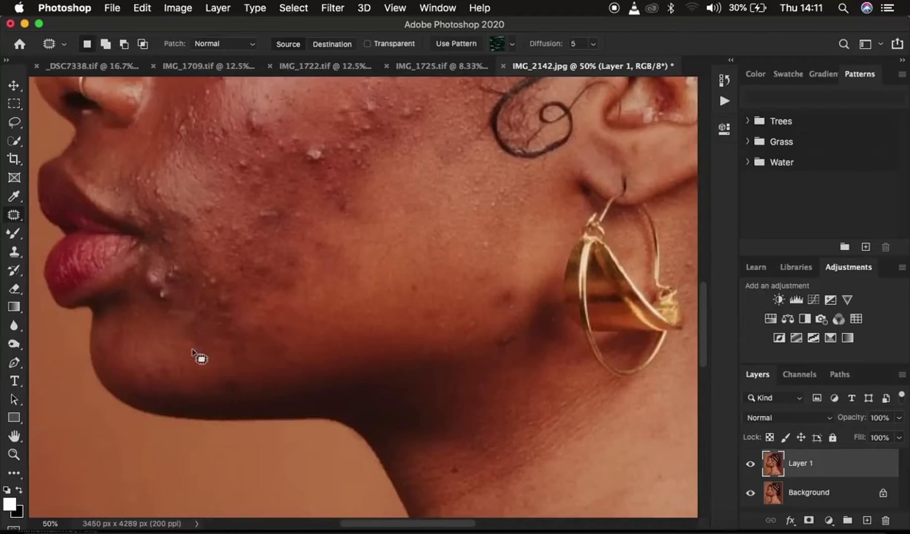
pyautogui.press('super+d')
pyautogui.moveTo(149, 276)
pyautogui.mouseDown()
pyautogui.moveTo(174, 308)
pyautogui.moveTo(150, 276)
pyautogui.mouseUp()
pyautogui.moveTo(169, 313); pyautogui.dragTo(173, 345)
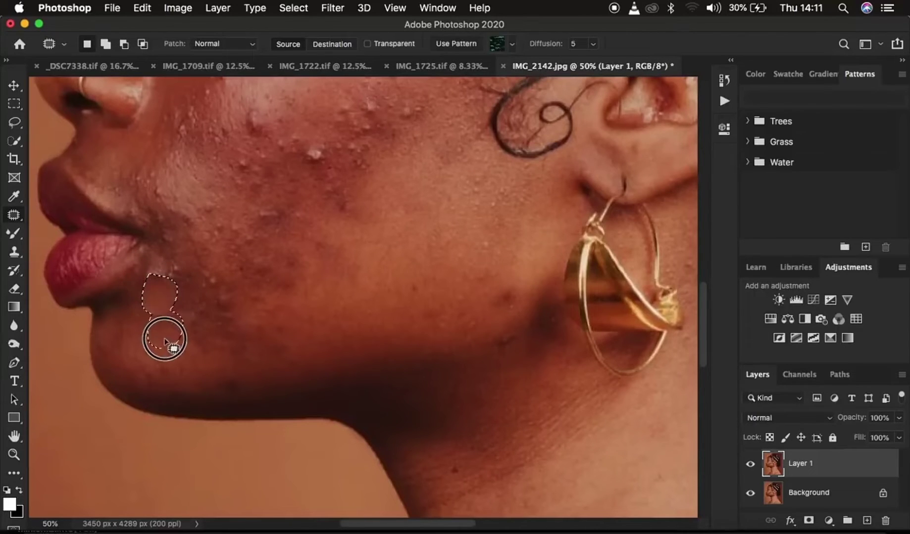
pyautogui.press('super+d')
# Patch the uneven, discoloured areas of the lower cheek between the mouth corner and the jaw.
pyautogui.moveTo(206, 284)
pyautogui.mouseDown()
pyautogui.moveTo(219, 317)
pyautogui.moveTo(227, 293)
pyautogui.moveTo(215, 289)
pyautogui.moveTo(233, 355)
pyautogui.moveTo(234, 325)
pyautogui.moveTo(203, 340)
pyautogui.mouseUp()
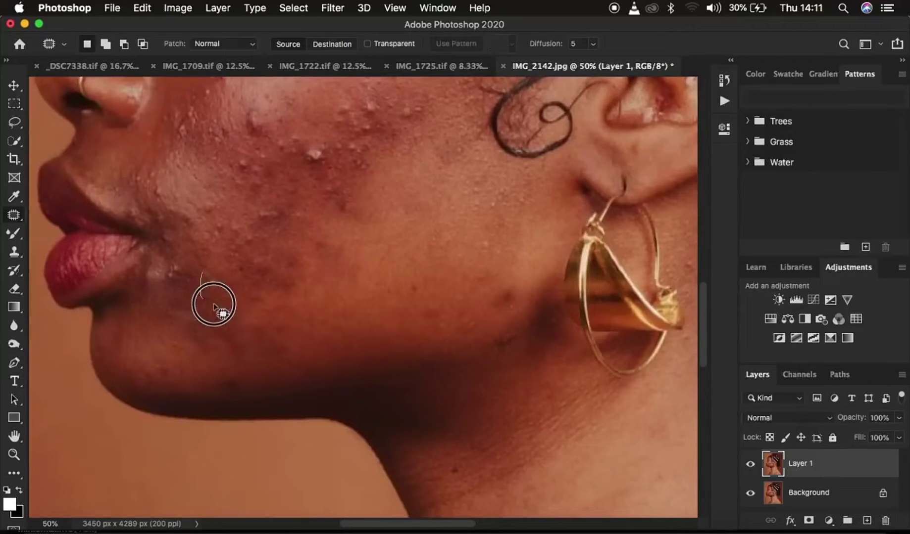
pyautogui.moveTo(214, 306)
pyautogui.mouseDown()
pyautogui.moveTo(223, 277)
pyautogui.moveTo(236, 307)
pyautogui.mouseUp()
pyautogui.moveTo(198, 267)
pyautogui.mouseDown()
pyautogui.moveTo(179, 263)
pyautogui.moveTo(165, 287)
pyautogui.moveTo(200, 278)
pyautogui.moveTo(181, 275)
pyautogui.moveTo(181, 313)
pyautogui.mouseUp()
pyautogui.moveTo(217, 285)
pyautogui.mouseDown()
pyautogui.moveTo(181, 316)
pyautogui.moveTo(237, 299)
pyautogui.mouseUp()
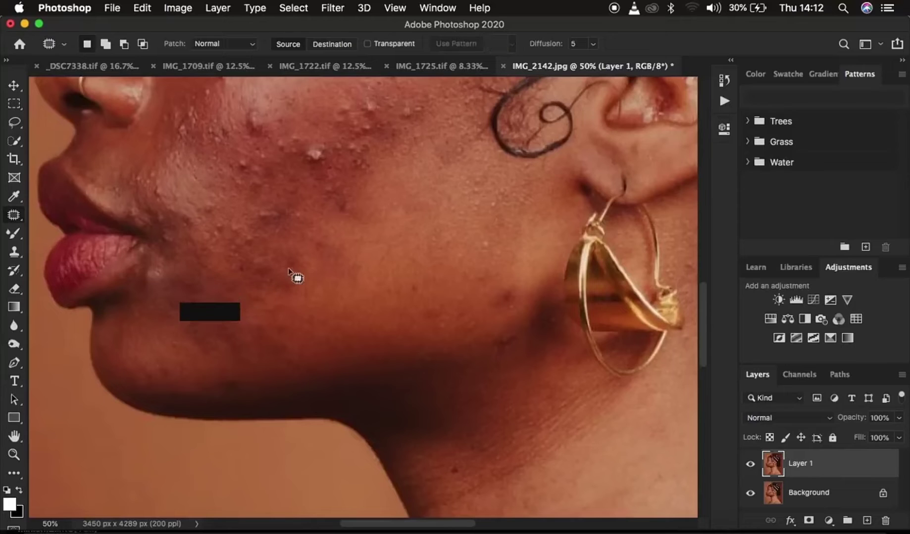
pyautogui.moveTo(244, 254)
pyautogui.mouseDown()
pyautogui.moveTo(266, 293)
pyautogui.moveTo(261, 260)
pyautogui.mouseUp()
pyautogui.moveTo(278, 282); pyautogui.dragTo(302, 304)
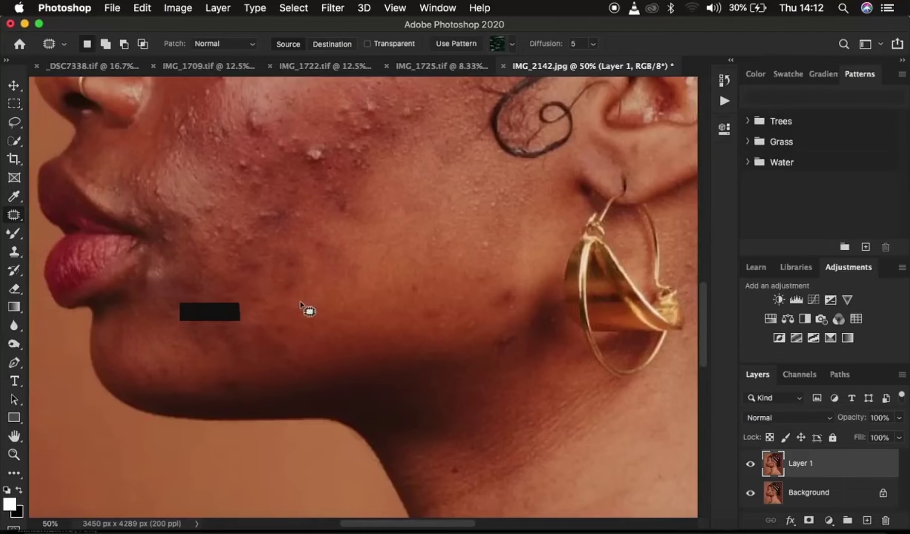
pyautogui.press('super+d')
# Patch the bumps in the central cheek and the large raised pimple above them.
pyautogui.moveTo(265, 207)
pyautogui.mouseDown()
pyautogui.moveTo(280, 234)
pyautogui.moveTo(268, 209)
pyautogui.mouseUp()
pyautogui.moveTo(266, 231); pyautogui.dragTo(267, 259)
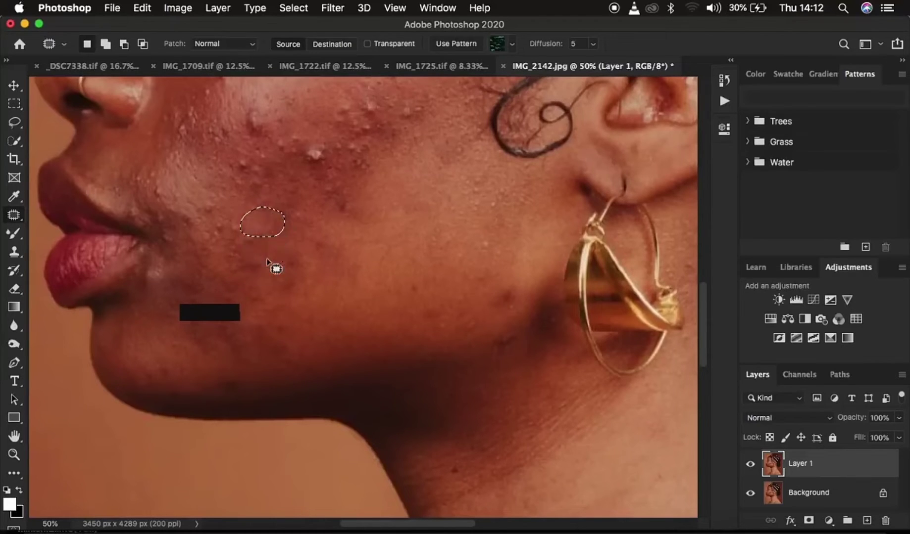
pyautogui.press('super+d')
pyautogui.moveTo(311, 149)
pyautogui.mouseDown()
pyautogui.moveTo(295, 163)
pyautogui.moveTo(331, 167)
pyautogui.moveTo(313, 159)
pyautogui.moveTo(310, 185)
pyautogui.moveTo(343, 180)
pyautogui.moveTo(326, 218)
pyautogui.moveTo(357, 197)
pyautogui.moveTo(379, 200)
pyautogui.mouseUp()
pyautogui.press('super+d')
pyautogui.press('super+d')
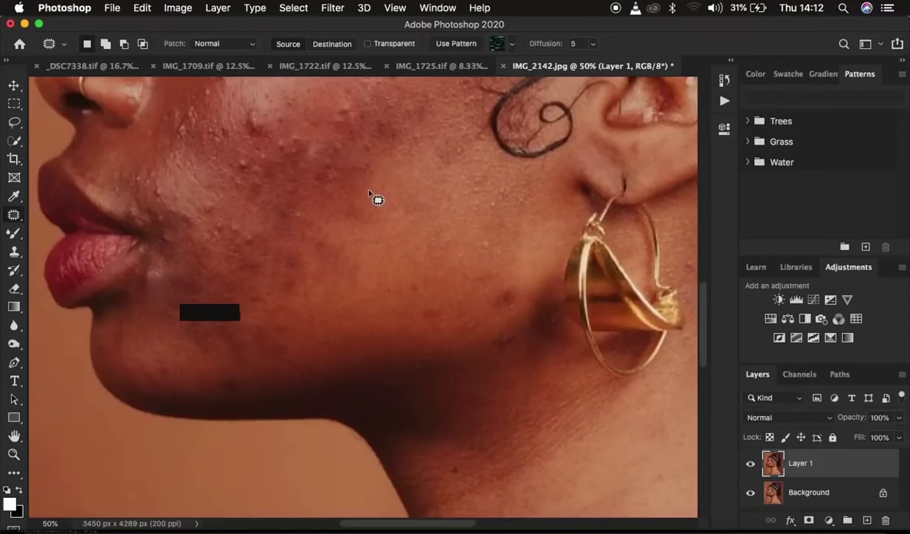
pyautogui.moveTo(322, 143)
pyautogui.mouseDown()
pyautogui.moveTo(306, 176)
pyautogui.moveTo(331, 149)
pyautogui.moveTo(323, 170)
pyautogui.moveTo(342, 208)
pyautogui.mouseUp()
pyautogui.press('super+d')
# Patch the dark spot on the jaw near the earring and the rough areas across the central cheek.
pyautogui.click(516, 291)
pyautogui.moveTo(247, 231)
pyautogui.mouseDown()
pyautogui.moveTo(266, 285)
pyautogui.moveTo(298, 275)
pyautogui.mouseUp()
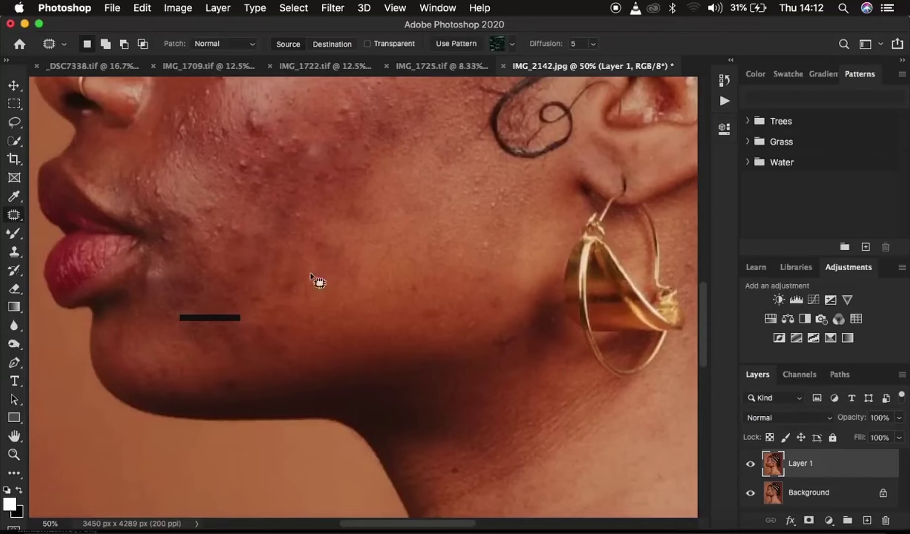
pyautogui.click(223, 217)
pyautogui.scroll(4, 349, 210)
pyautogui.moveTo(265, 242); pyautogui.dragTo(281, 235)
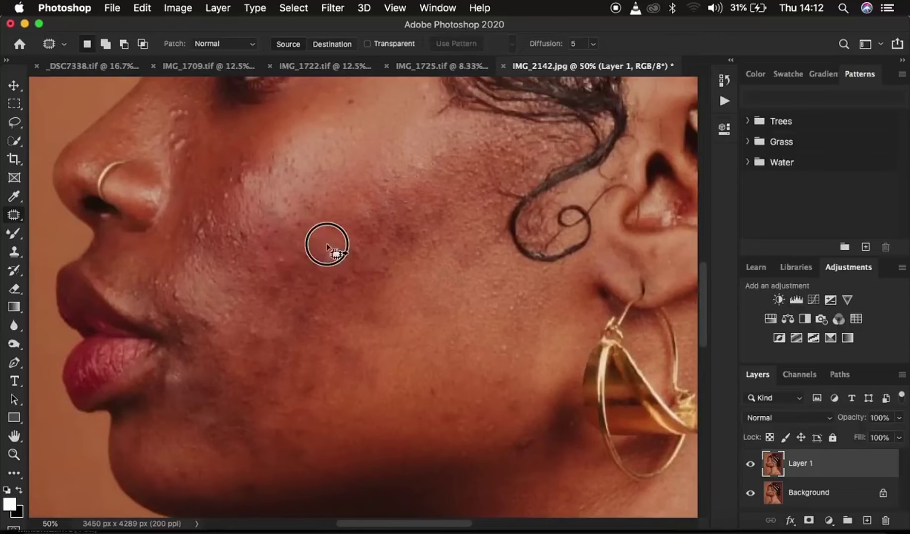
pyautogui.moveTo(326, 317)
pyautogui.mouseDown()
pyautogui.moveTo(343, 317)
pyautogui.moveTo(337, 279)
pyautogui.moveTo(374, 316)
pyautogui.mouseUp()
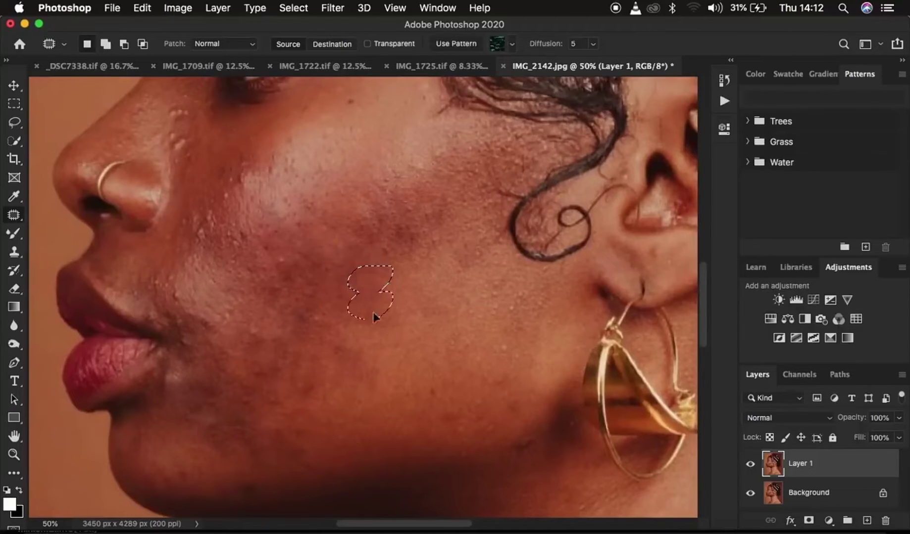
pyautogui.moveTo(214, 327); pyautogui.dragTo(266, 342)
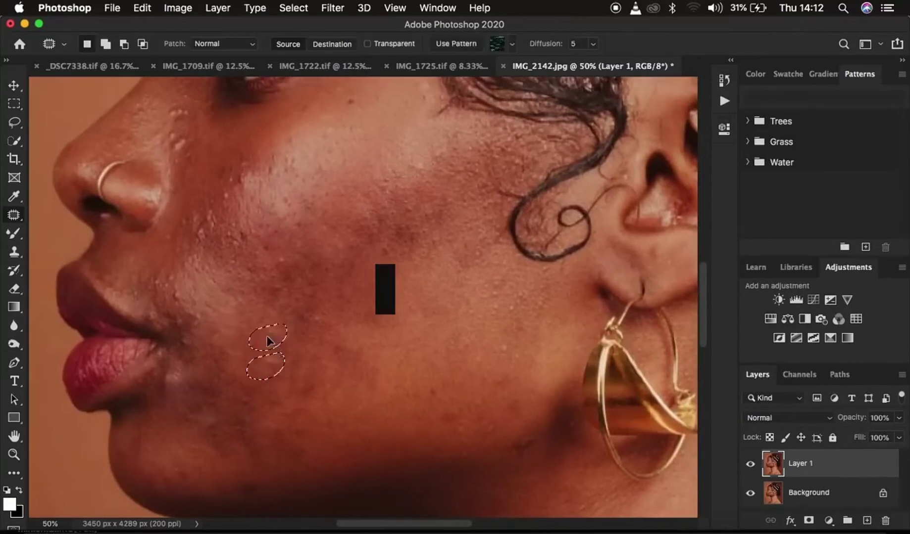
# Patch the discoloured skin beside and below the corner of the mouth.
pyautogui.moveTo(233, 405)
pyautogui.mouseDown()
pyautogui.moveTo(270, 411)
pyautogui.moveTo(207, 431)
pyautogui.moveTo(230, 378)
pyautogui.mouseUp()
pyautogui.moveTo(179, 320)
pyautogui.mouseDown()
pyautogui.moveTo(189, 363)
pyautogui.moveTo(209, 341)
pyautogui.mouseUp()
pyautogui.moveTo(194, 377)
pyautogui.mouseDown()
pyautogui.moveTo(179, 390)
pyautogui.moveTo(208, 395)
pyautogui.mouseUp()
pyautogui.press('super+d')
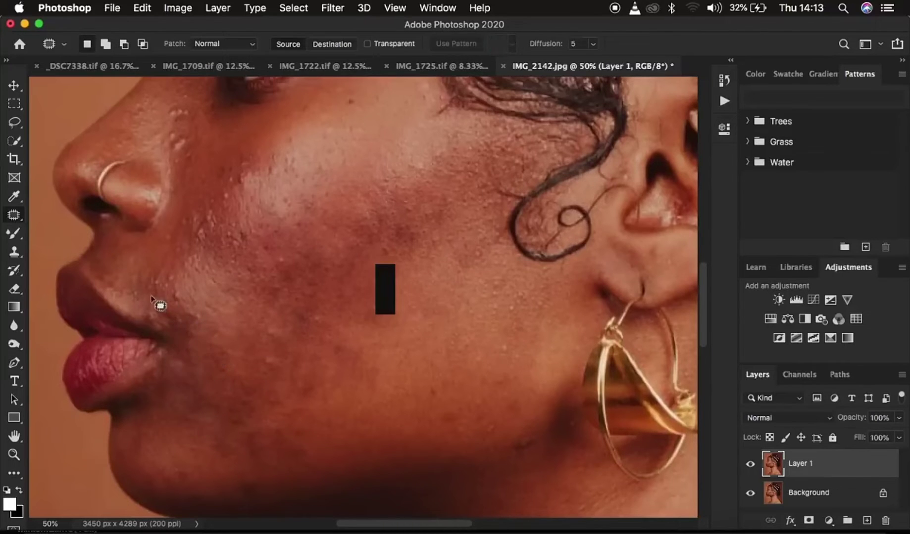
# Patch the remaining blemishes beside the nose and mouth, on the lower cheek and along the jaw.
pyautogui.moveTo(200, 298); pyautogui.dragTo(136, 266)
pyautogui.moveTo(194, 220)
pyautogui.mouseDown()
pyautogui.moveTo(207, 229)
pyautogui.moveTo(207, 188)
pyautogui.moveTo(251, 159)
pyautogui.moveTo(234, 177)
pyautogui.mouseUp()
pyautogui.moveTo(272, 356); pyautogui.dragTo(321, 396)
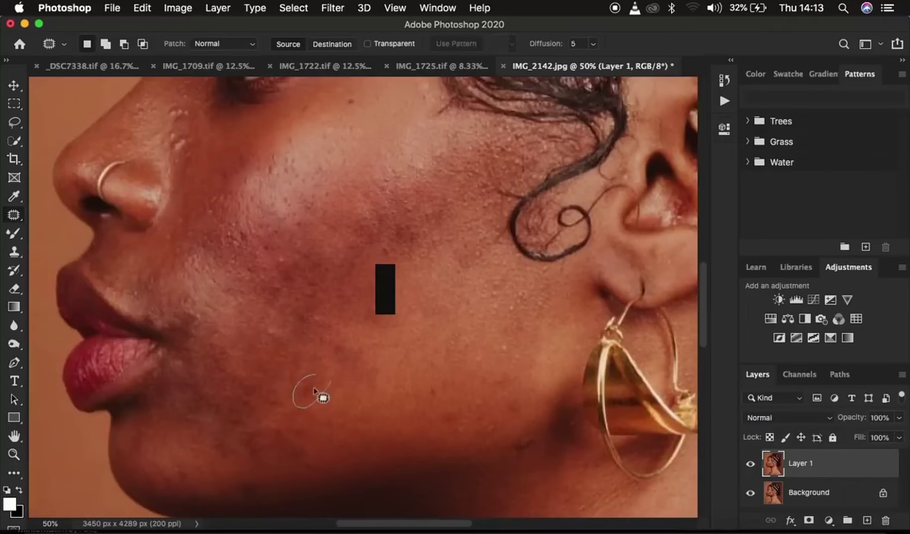
pyautogui.moveTo(518, 430); pyautogui.dragTo(532, 445)
pyautogui.press('super+d')
# Patch the dark, reddish areas of the mid and upper cheek with cleaner skin.
pyautogui.moveTo(293, 309); pyautogui.dragTo(308, 308)
pyautogui.moveTo(304, 314); pyautogui.dragTo(338, 317)
pyautogui.moveTo(266, 292)
pyautogui.mouseDown()
pyautogui.moveTo(298, 272)
pyautogui.moveTo(266, 293)
pyautogui.mouseUp()
pyautogui.moveTo(395, 214); pyautogui.dragTo(339, 266)
pyautogui.scroll(3, 406, 277)
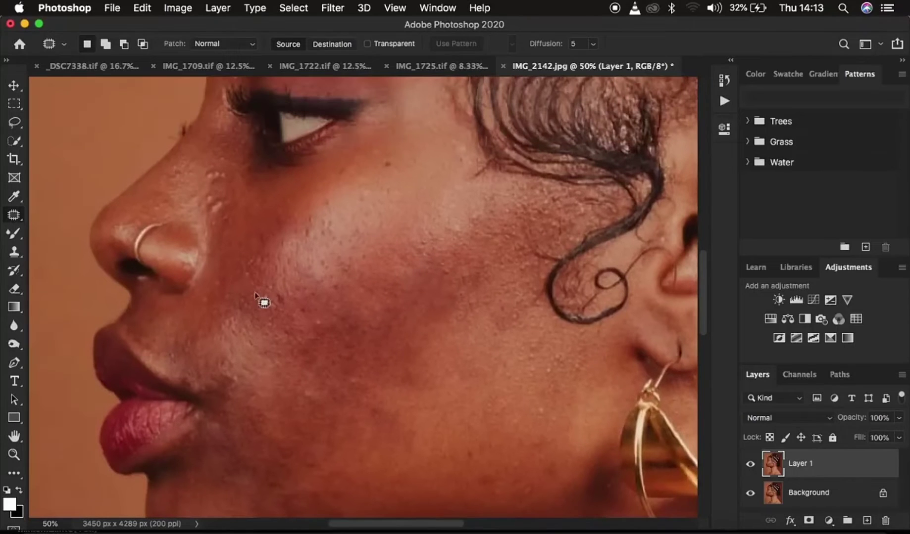
# Patch the small mole below the eye, the bumps beside the nose and the marks around the mouth.
pyautogui.moveTo(260, 299); pyautogui.dragTo(289, 295)
pyautogui.moveTo(392, 176); pyautogui.dragTo(408, 138)
pyautogui.moveTo(212, 200)
pyautogui.mouseDown()
pyautogui.moveTo(234, 180)
pyautogui.moveTo(219, 172)
pyautogui.moveTo(237, 185)
pyautogui.mouseUp()
pyautogui.moveTo(198, 396); pyautogui.dragTo(211, 395)
pyautogui.moveTo(207, 392); pyautogui.dragTo(187, 341)
pyautogui.moveTo(233, 457)
pyautogui.mouseDown()
pyautogui.moveTo(250, 455)
pyautogui.moveTo(204, 487)
pyautogui.mouseUp()
pyautogui.press('super+d')
# Patch the blemishes on the upper face and forehead, ending with the whole portrait in view.
pyautogui.scroll(5, 525, 391)
pyautogui.moveTo(347, 119)
pyautogui.mouseDown()
pyautogui.moveTo(352, 133)
pyautogui.moveTo(391, 132)
pyautogui.moveTo(415, 161)
pyautogui.mouseUp()
pyautogui.press('super+d')
pyautogui.scroll(3, 463, 195)
pyautogui.moveTo(320, 198); pyautogui.dragTo(355, 183)
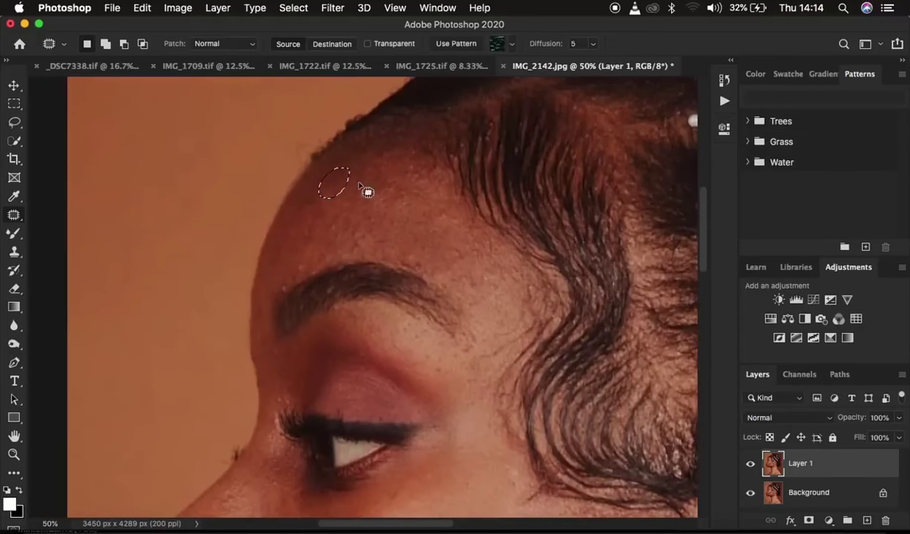
pyautogui.moveTo(275, 292)
pyautogui.mouseDown()
pyautogui.moveTo(314, 260)
pyautogui.moveTo(441, 255)
pyautogui.mouseUp()
pyautogui.press('super+0')
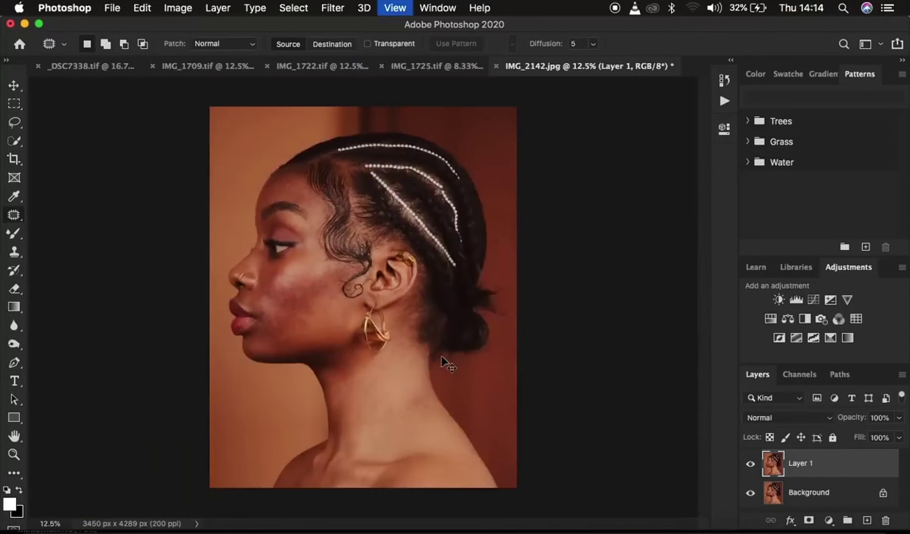
# Patch the remaining unevenness on the chin and the middle of the cheek.
pyautogui.moveTo(261, 333)
pyautogui.mouseDown()
pyautogui.moveTo(263, 317)
pyautogui.moveTo(279, 326)
pyautogui.mouseUp()
pyautogui.moveTo(243, 353)
pyautogui.mouseDown()
pyautogui.moveTo(231, 362)
pyautogui.moveTo(265, 351)
pyautogui.mouseUp()
pyautogui.press('super+d')
pyautogui.moveTo(304, 270); pyautogui.dragTo(312, 276)
pyautogui.moveTo(311, 279); pyautogui.dragTo(309, 306)
pyautogui.press('super+d')
# Patch the last marks around the mouth and lower cheek and clear the selection.
pyautogui.moveTo(231, 319)
pyautogui.mouseDown()
pyautogui.moveTo(274, 318)
pyautogui.moveTo(267, 313)
pyautogui.mouseUp()
pyautogui.press('super+d')
pyautogui.press('super+minus')
pyautogui.press('super+plus')
pyautogui.moveTo(270, 321); pyautogui.dragTo(292, 317)
pyautogui.press('super+d')
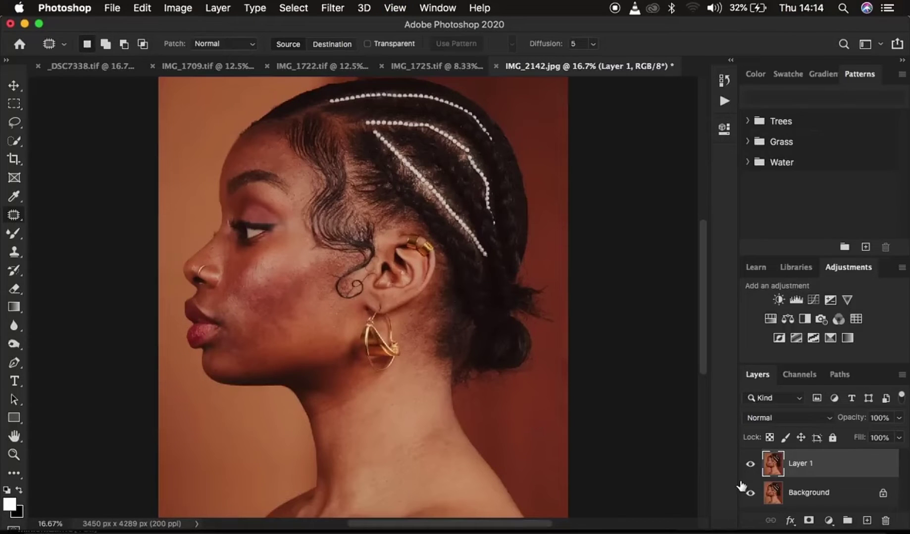
# Compare the patched Layer 1 with the original Background.
pyautogui.click(751, 466)
pyautogui.click(751, 465)
pyautogui.click(751, 466)
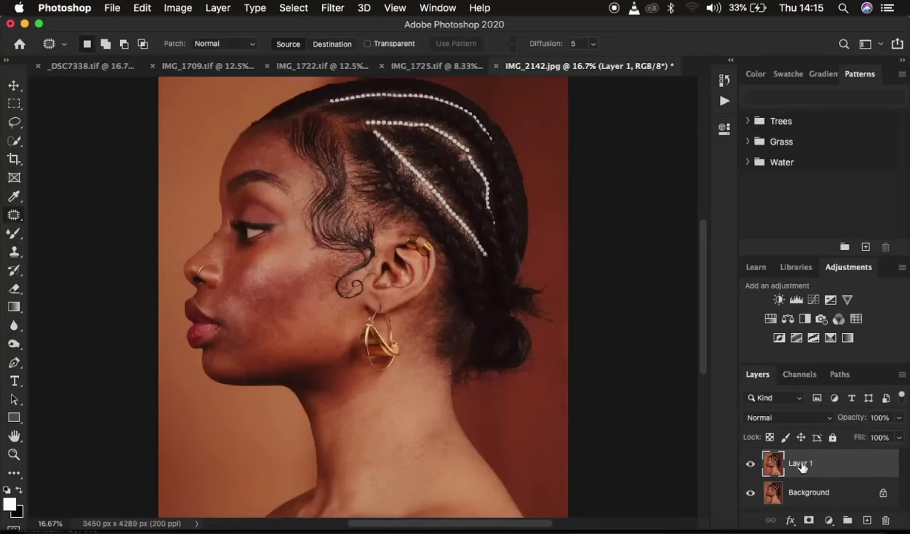
# Duplicate Layer 1 and rename the original Layer 1 as "low".
pyautogui.press('super+j')
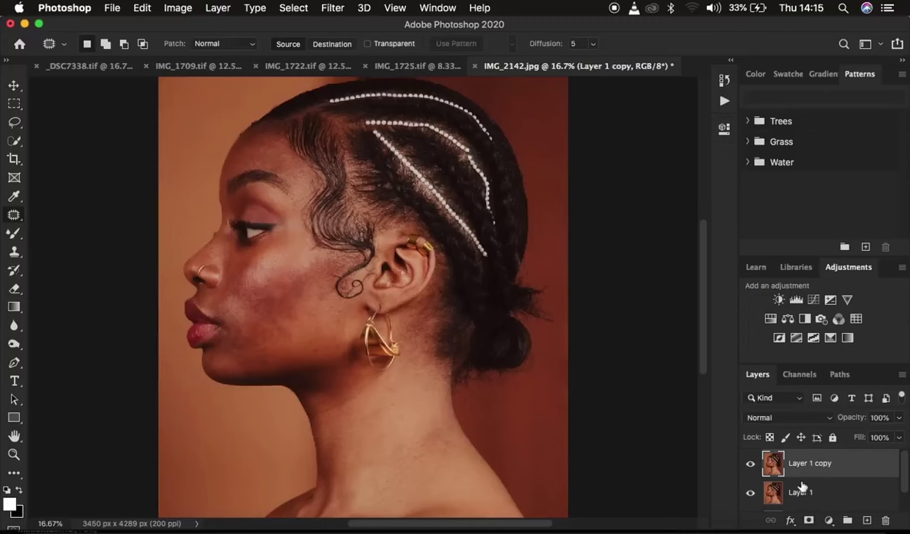
pyautogui.doubleClick(799, 494)
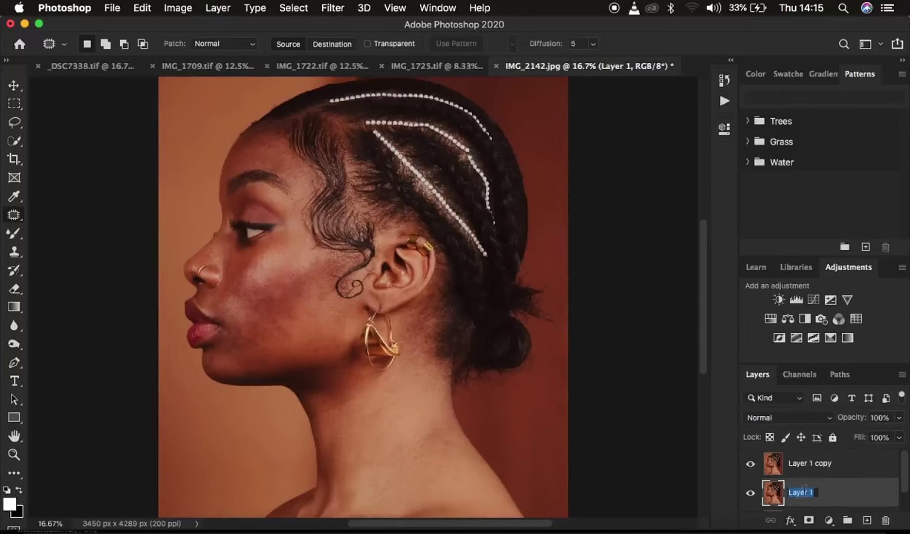
pyautogui.write('low')
pyautogui.press('Return')
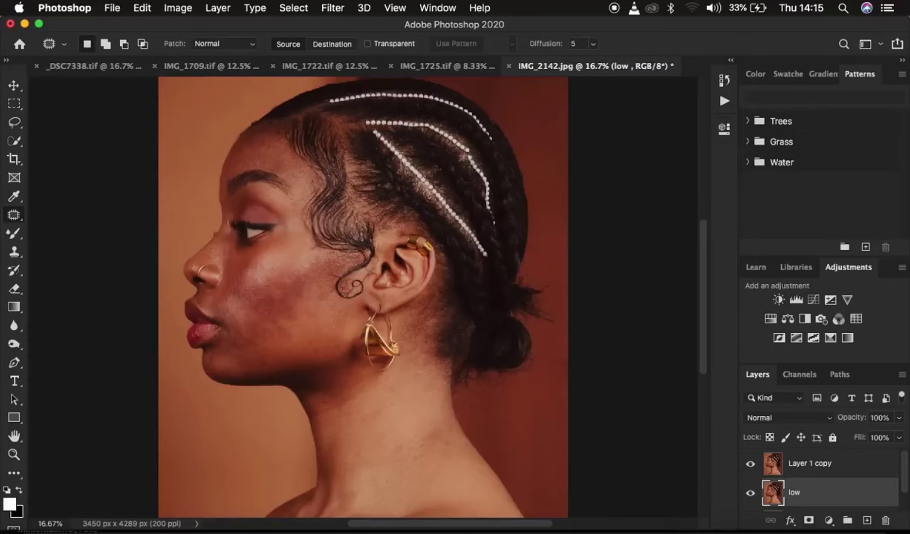
# Rename Layer 1 copy as "high", then hide it and make the low layer active.
pyautogui.doubleClick(802, 464)
pyautogui.write('high')
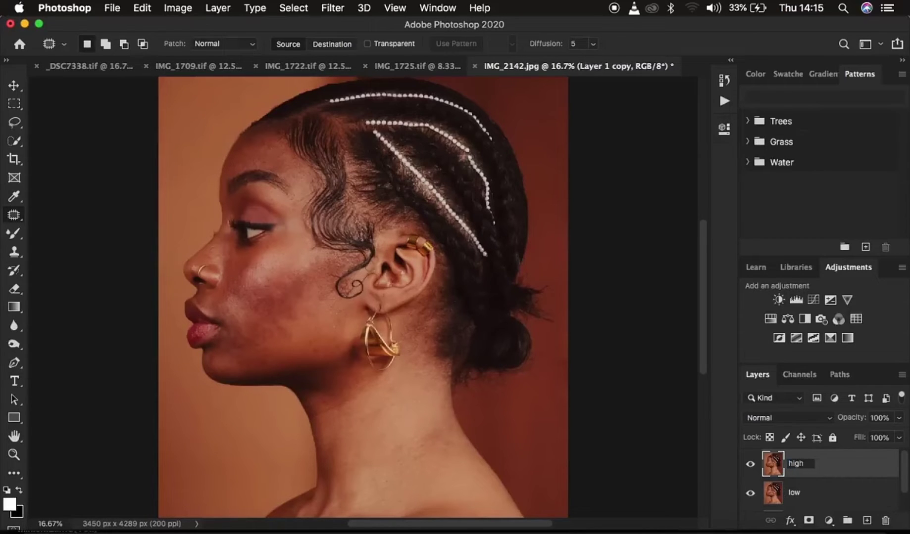
pyautogui.press('Return')
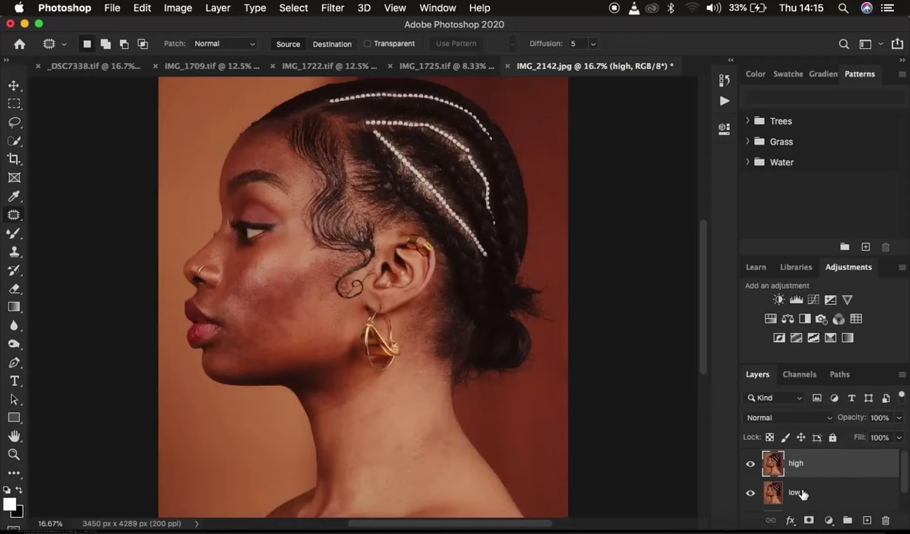
pyautogui.click(828, 495)
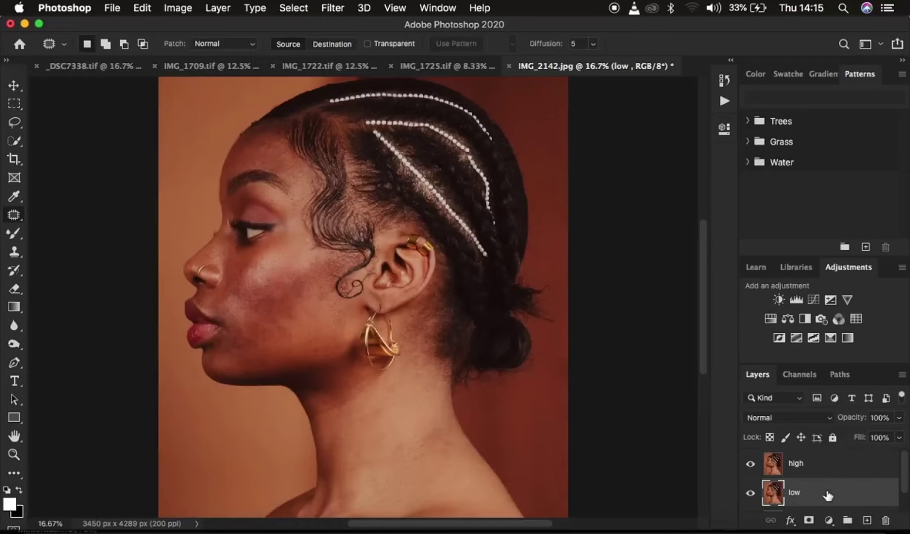
pyautogui.click(751, 465)
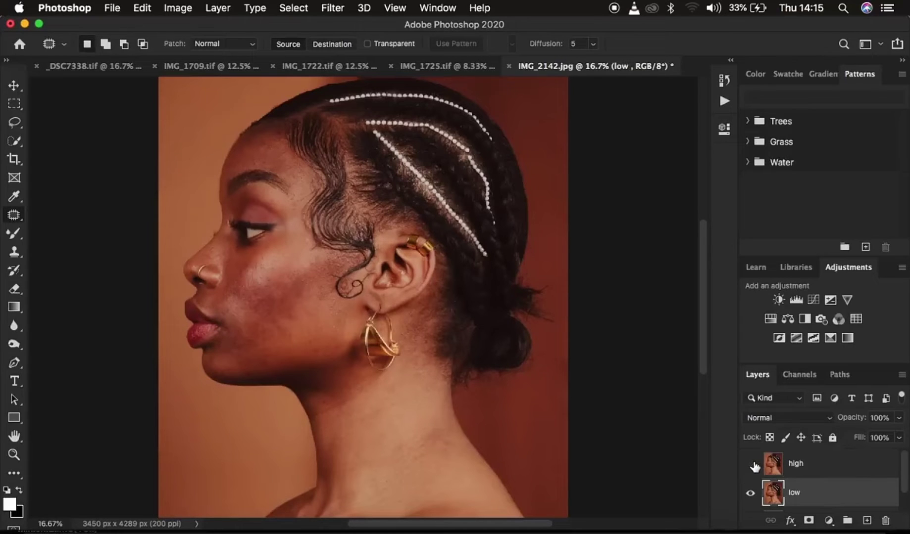
# Apply a Gaussian Blur with a 7.0 pixel radius to the low layer.
pyautogui.click(335, 9)
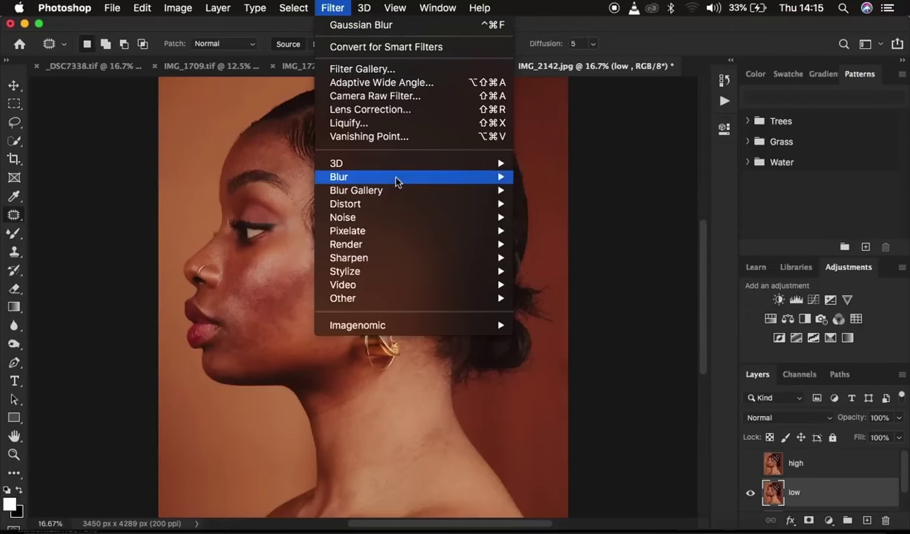
pyautogui.moveTo(396, 178)
pyautogui.click(566, 232)
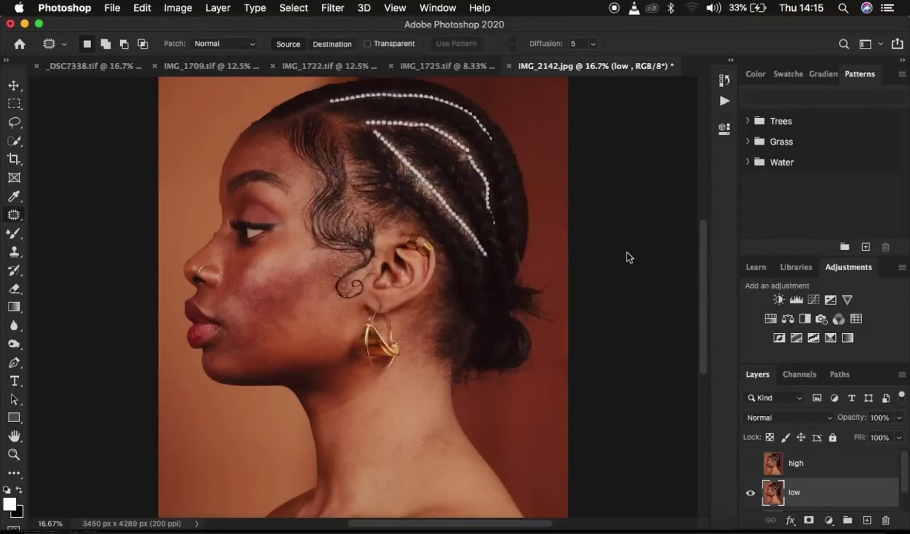
pyautogui.moveTo(651, 322); pyautogui.dragTo(563, 315)
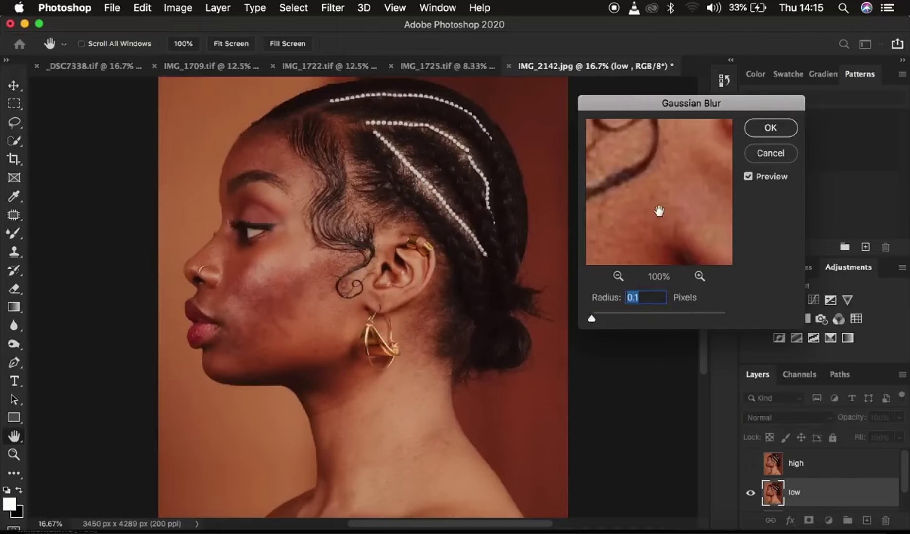
pyautogui.click(617, 277)
pyautogui.click(617, 277)
pyautogui.click(617, 277)
pyautogui.click(617, 277)
pyautogui.click(617, 277)
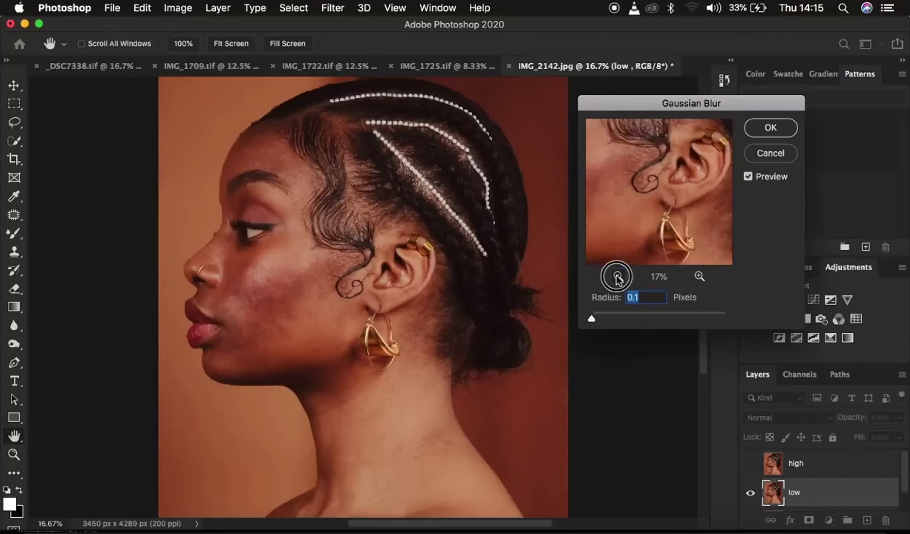
pyautogui.click(617, 277)
pyautogui.moveTo(627, 223); pyautogui.dragTo(687, 218)
pyautogui.click(698, 277)
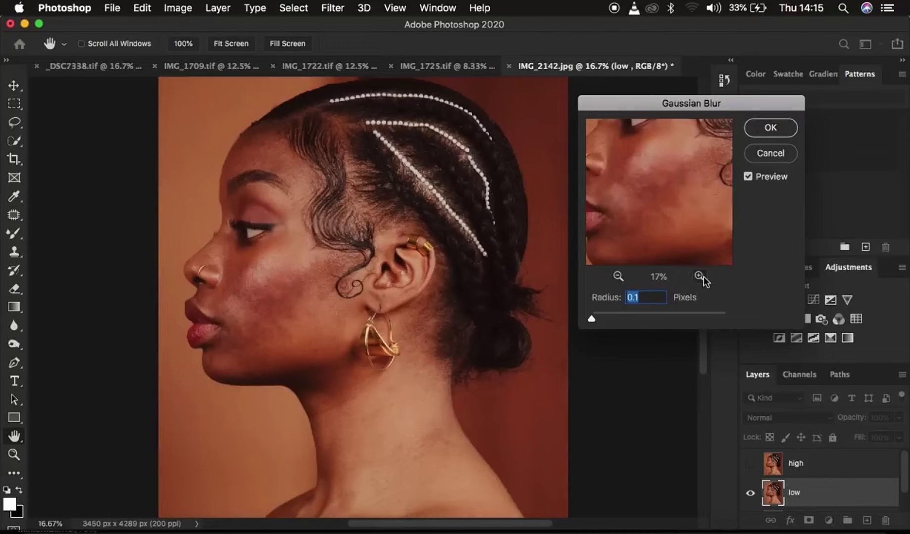
pyautogui.moveTo(591, 319); pyautogui.dragTo(634, 320)
pyautogui.click(625, 323)
pyautogui.click(630, 319)
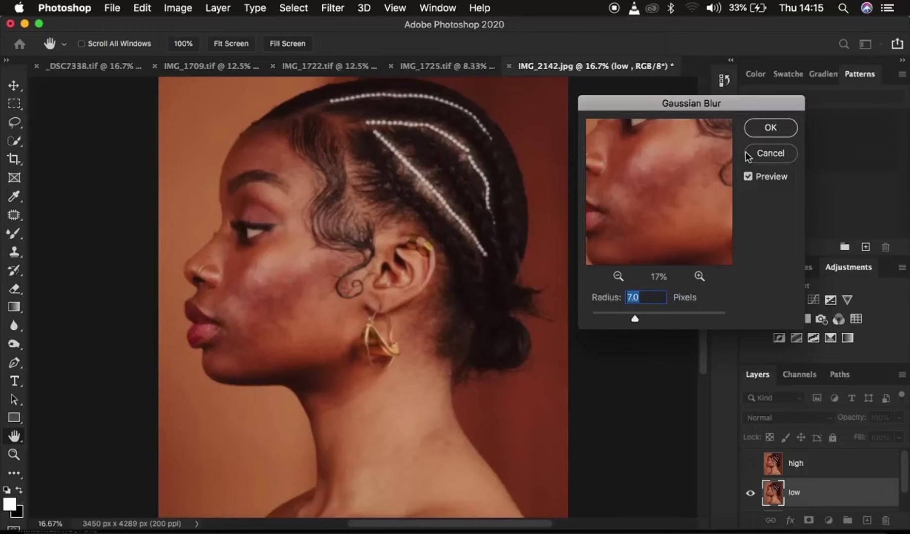
pyautogui.click(762, 137)
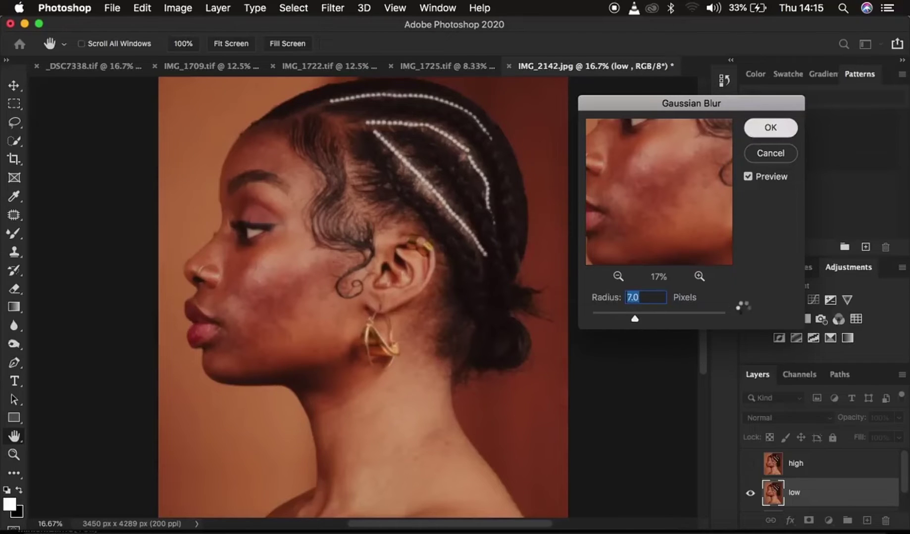
pyautogui.press('Return')
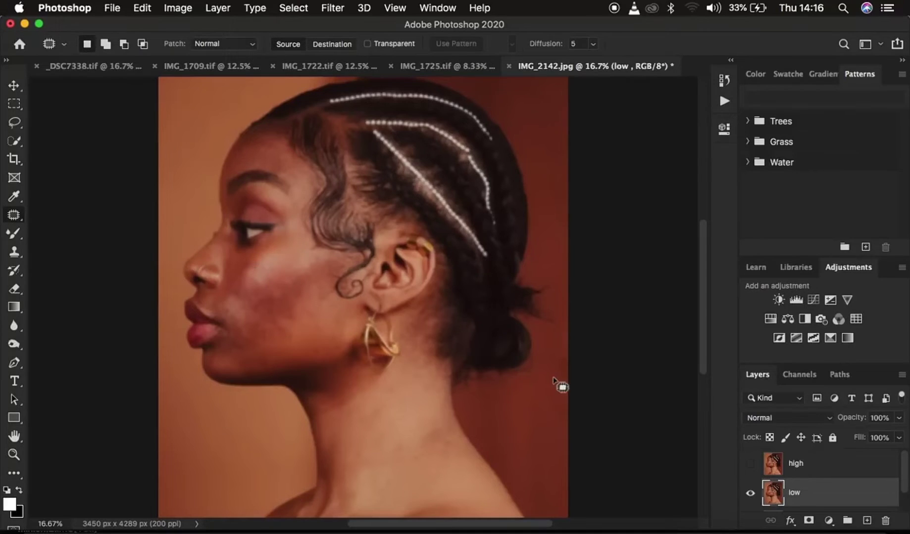
# Show the high layer and use Apply Image on it with the low layer as source, Subtract blending, scale 2 and offset 128.
pyautogui.click(813, 470)
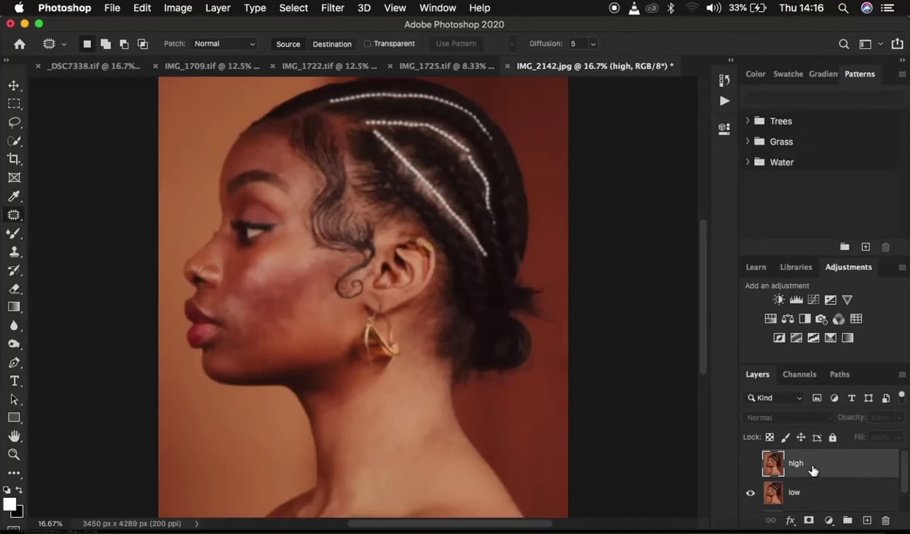
pyautogui.click(750, 466)
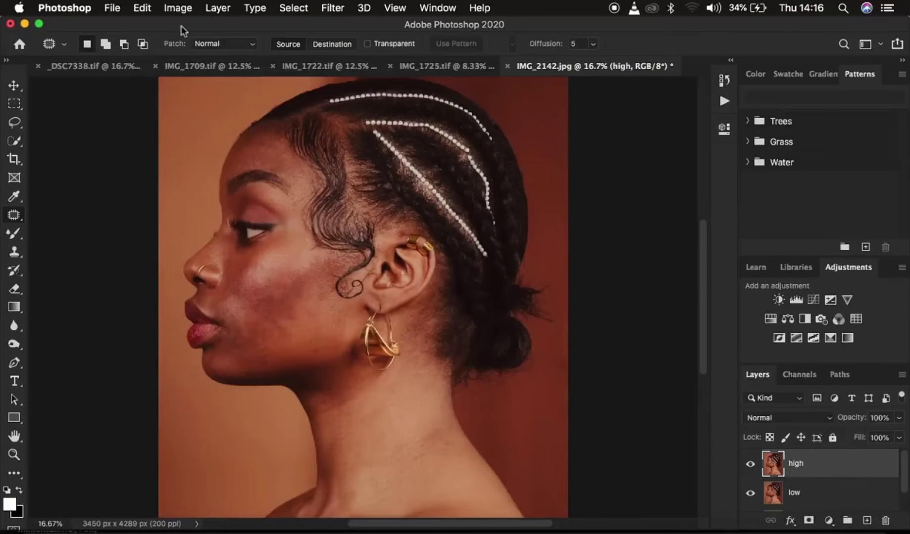
pyautogui.click(178, 8)
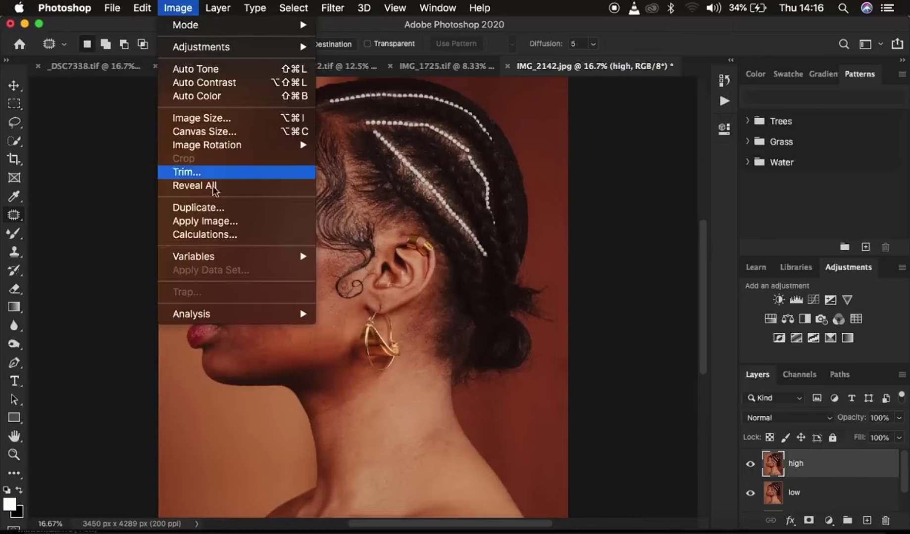
pyautogui.click(219, 223)
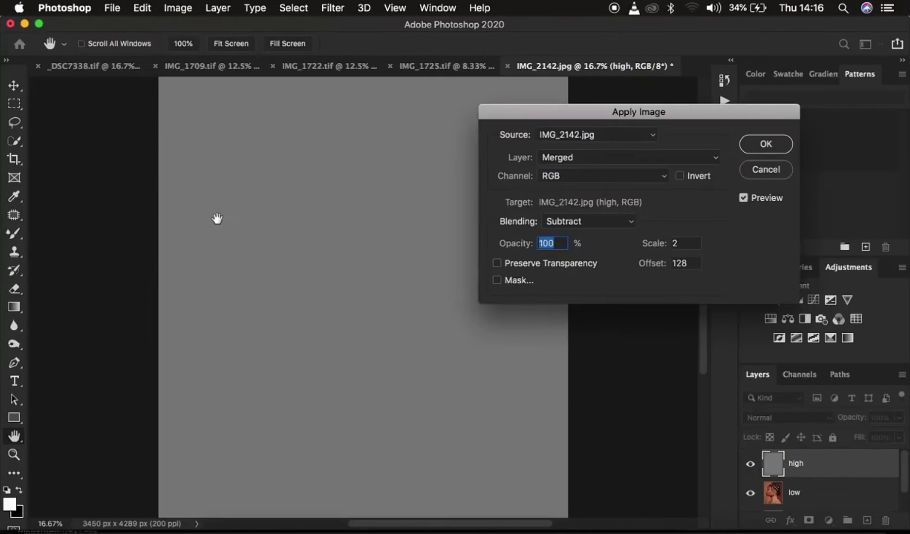
pyautogui.click(587, 159)
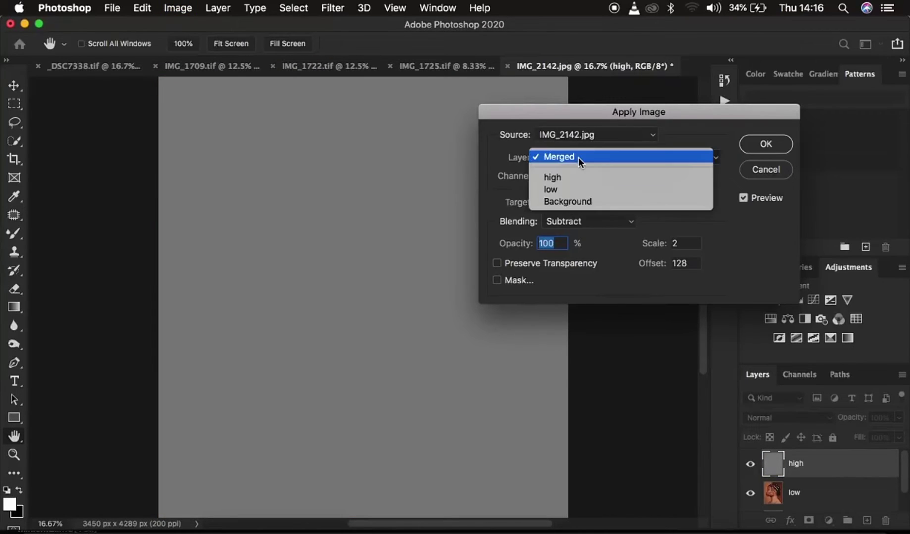
pyautogui.click(573, 191)
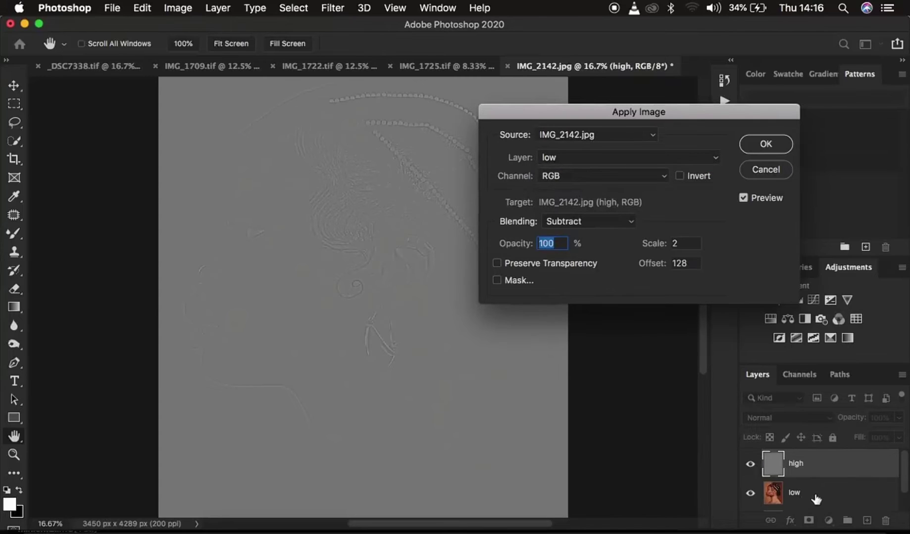
pyautogui.click(569, 178)
pyautogui.click(568, 178)
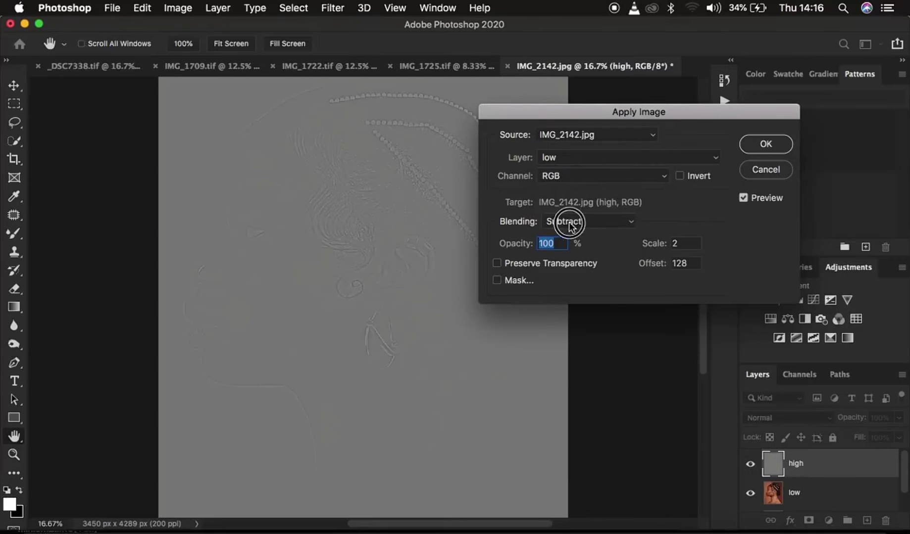
pyautogui.click(570, 223)
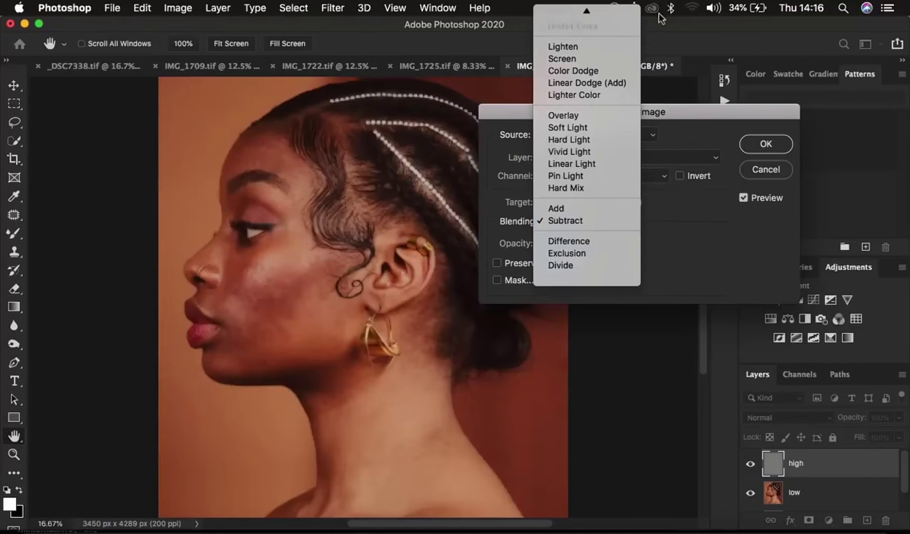
pyautogui.click(674, 27)
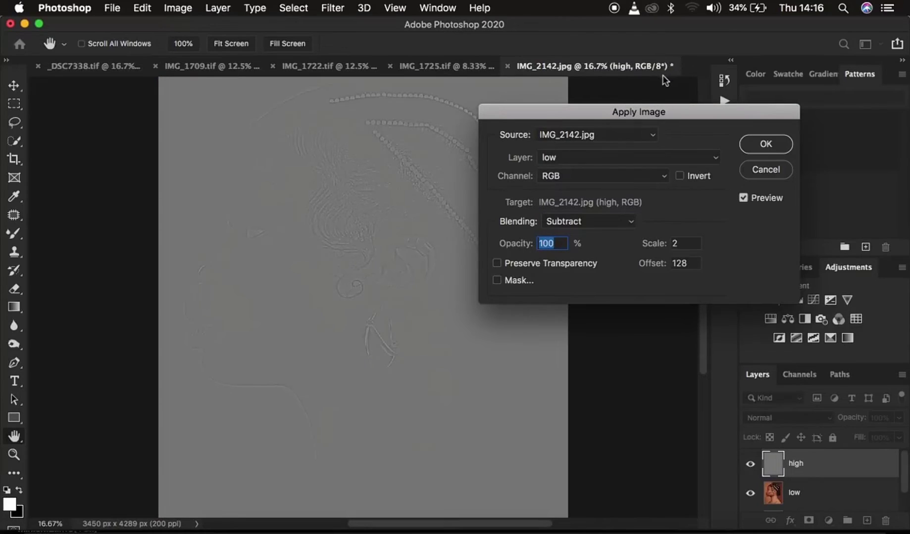
pyautogui.click(577, 233)
pyautogui.click(577, 228)
pyautogui.click(757, 142)
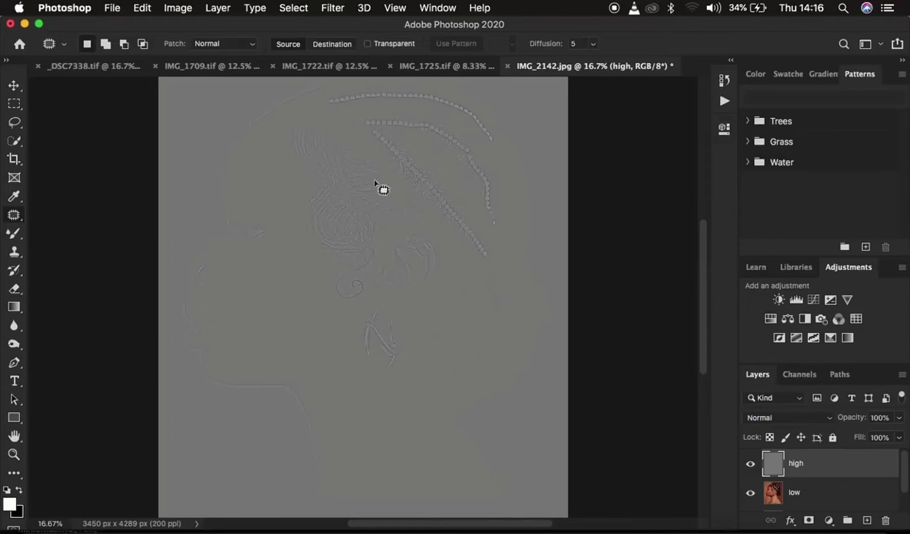
# Set the high layer's blend mode to Linear Light.
pyautogui.click(768, 422)
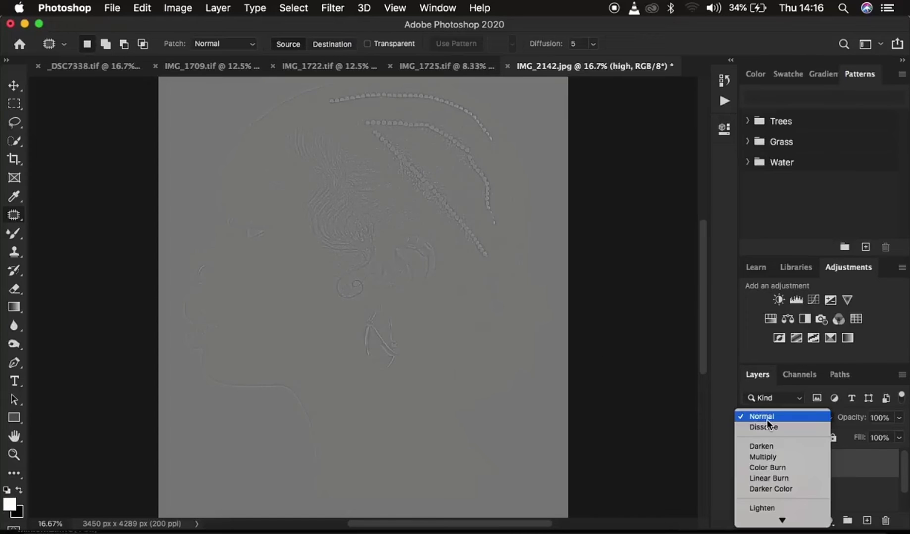
pyautogui.moveTo(781, 520)
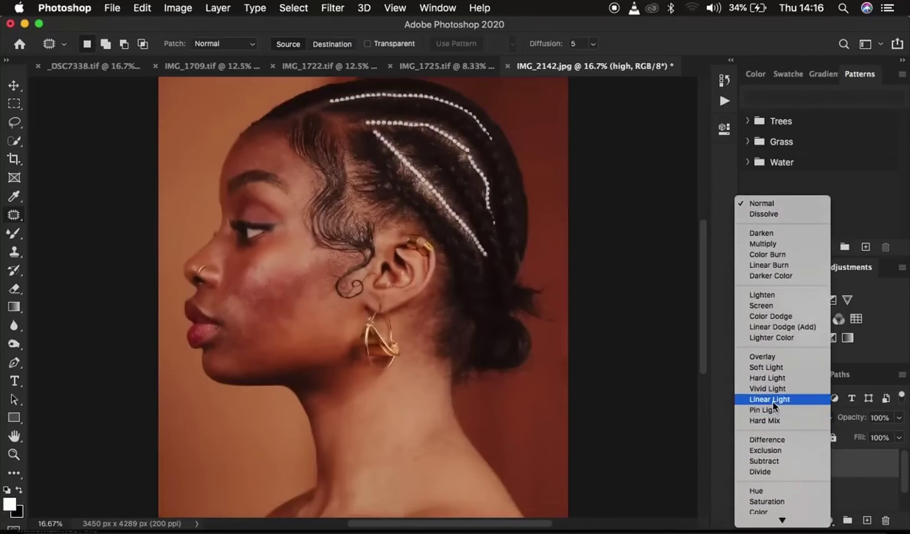
pyautogui.click(772, 401)
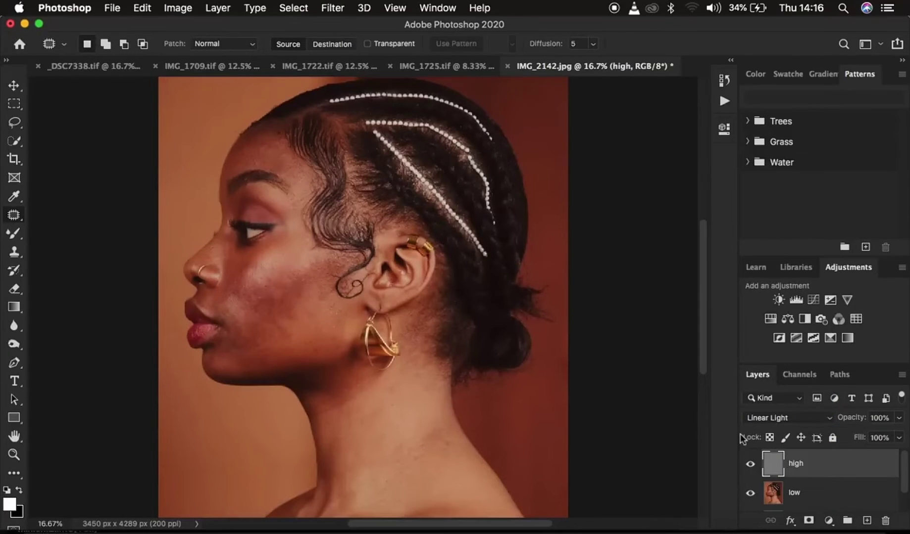
# Group the high and low layers and name the group "freq sep".
pyautogui.click(838, 494)
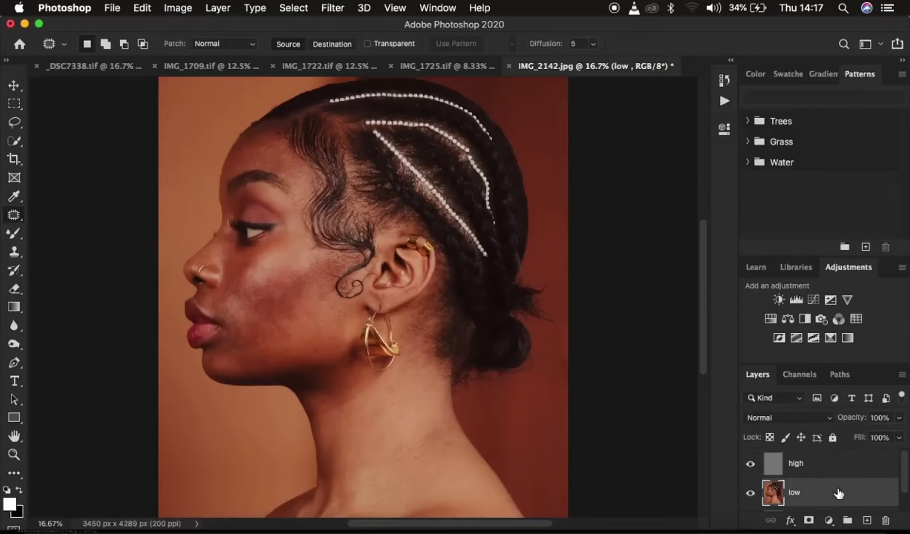
pyautogui.click(828, 467)
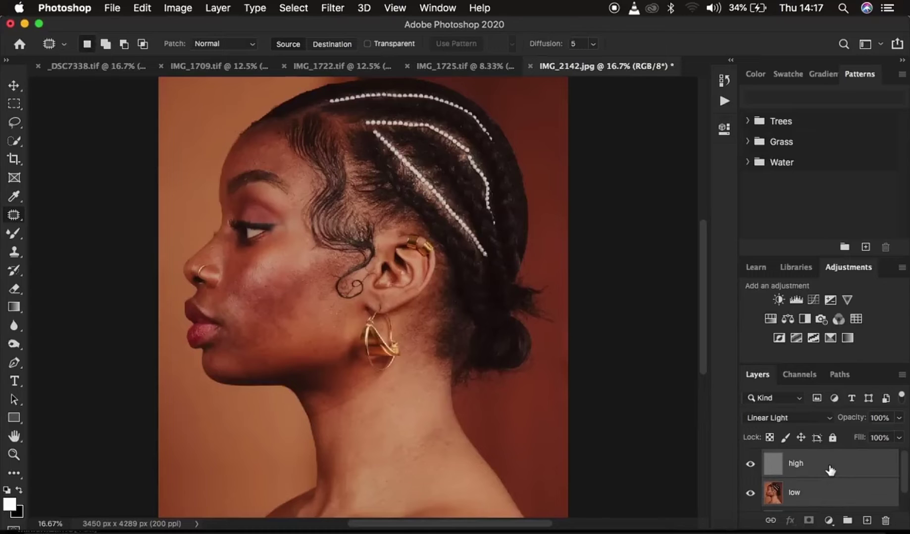
pyautogui.press('super+g')
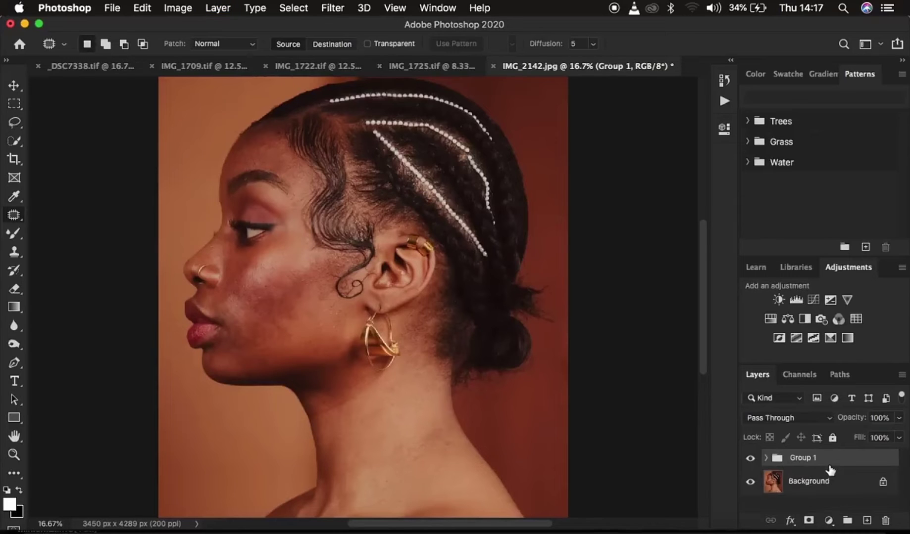
pyautogui.doubleClick(802, 457)
pyautogui.write('freq sep')
pyautogui.press('Return')
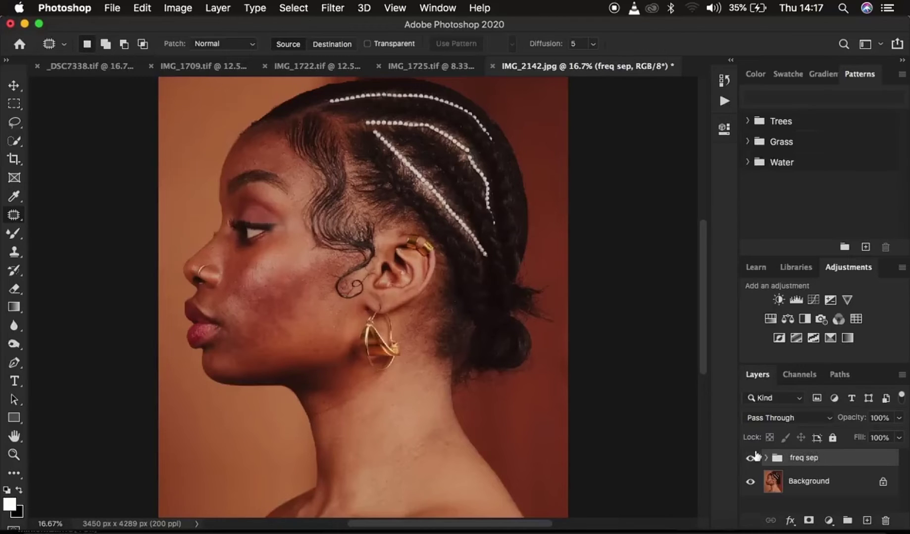
# Expand the freq sep group, make the low layer active and choose the Mixer Brush tool.
pyautogui.click(766, 458)
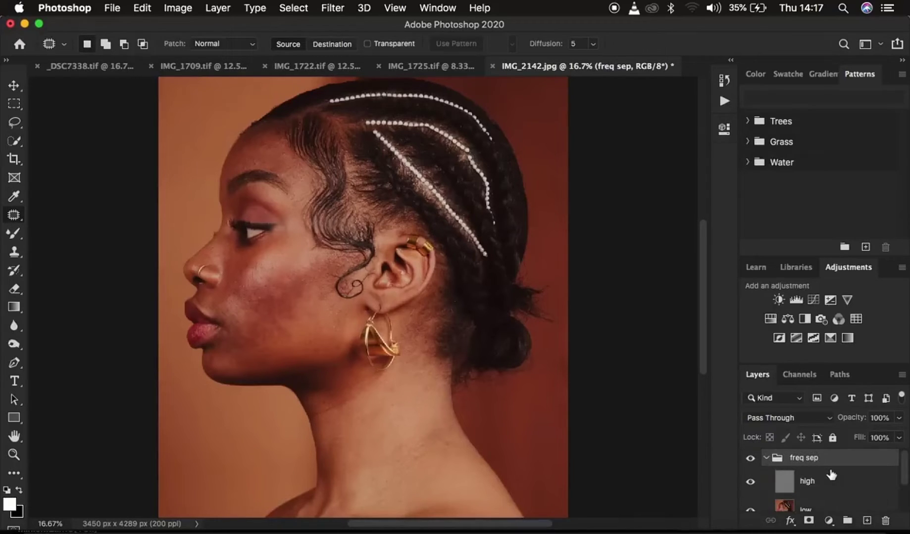
pyautogui.click(808, 511)
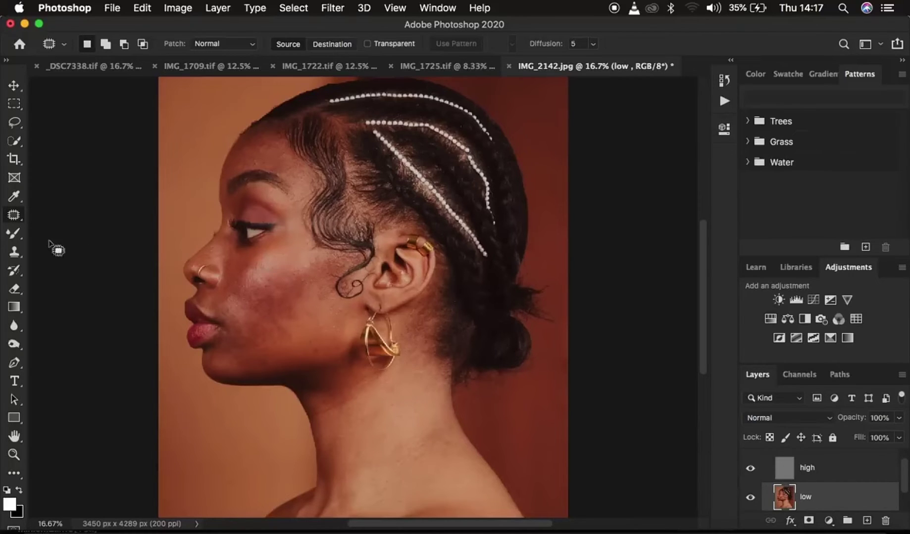
pyautogui.click(14, 234)
pyautogui.click(14, 235)
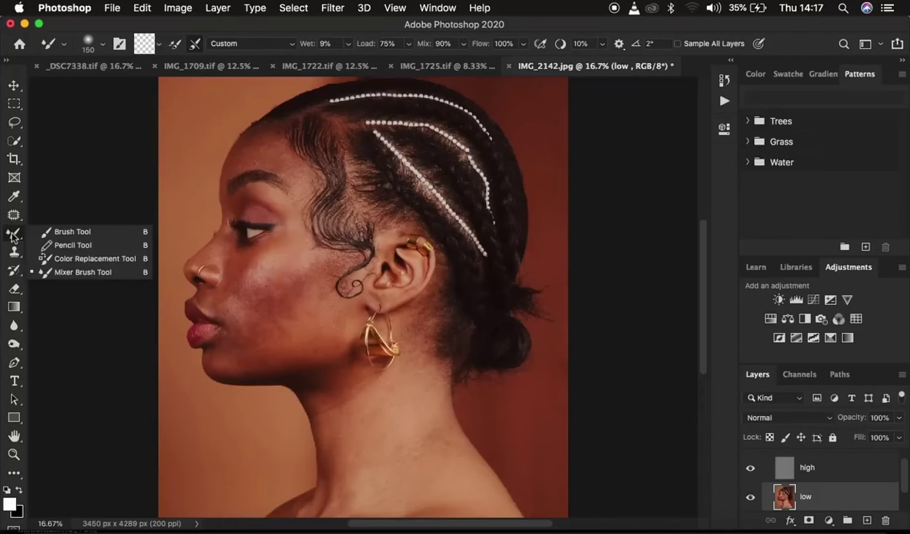
pyautogui.click(85, 273)
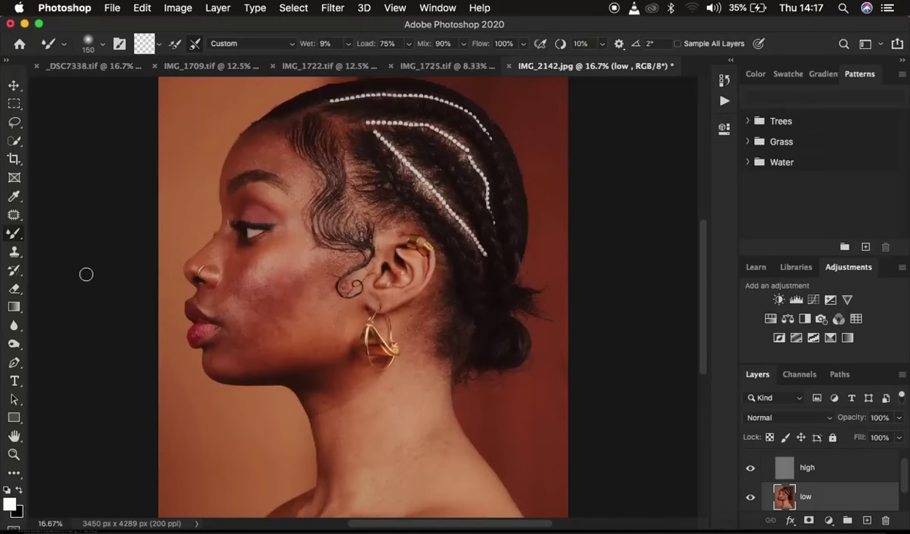
# Clean the Mixer Brush and check its tip, after-stroke cleaning and Wet settings.
pyautogui.click(101, 45)
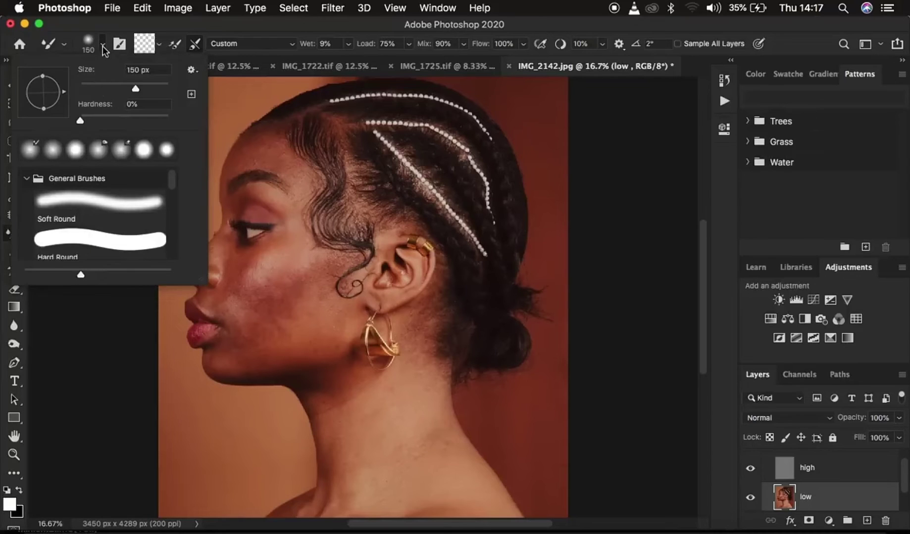
pyautogui.click(102, 46)
pyautogui.click(158, 44)
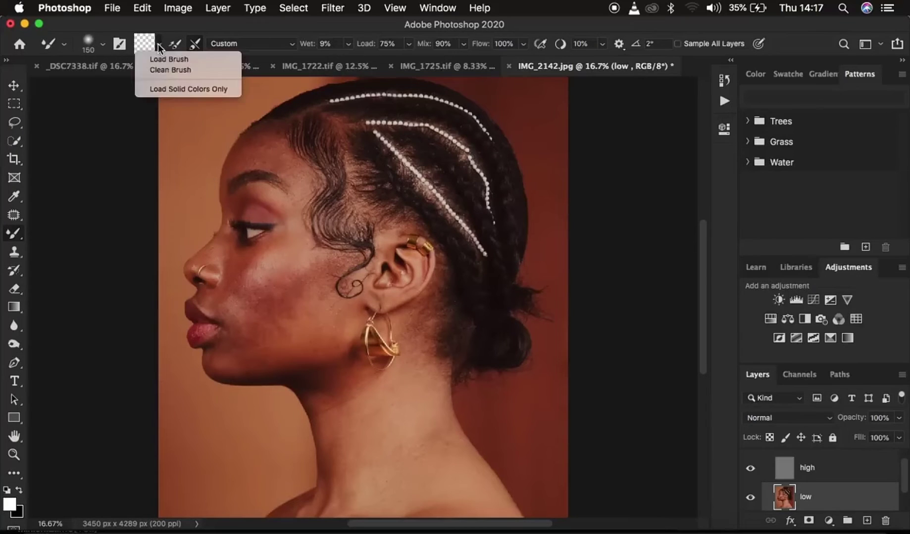
pyautogui.click(163, 70)
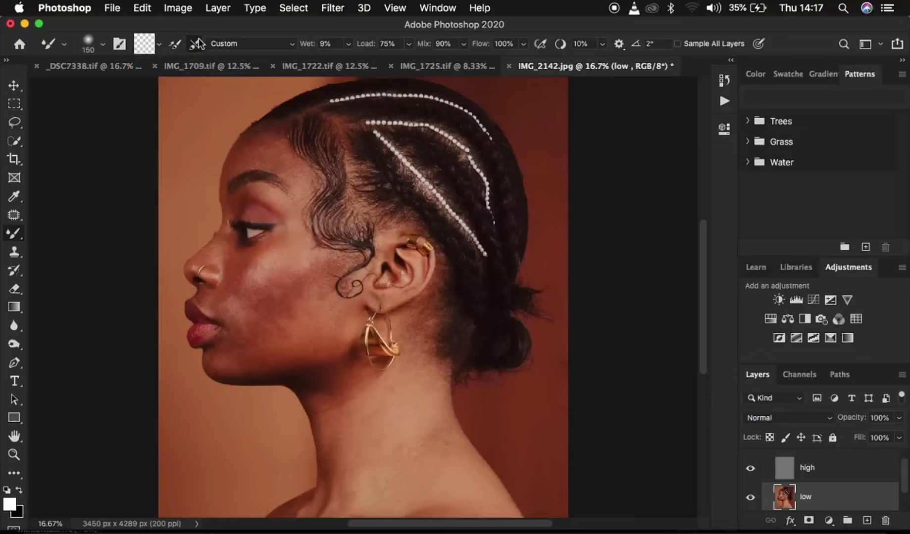
pyautogui.click(195, 43)
pyautogui.moveTo(323, 45); pyautogui.dragTo(332, 49)
# Set the Mixer Brush size to 200 px for blending the cheek on the low layer.
pyautogui.press('[')
pyautogui.press('[')
pyautogui.press('[')
pyautogui.press('super+equal')
pyautogui.press('super+equal')
pyautogui.press('super+equal')
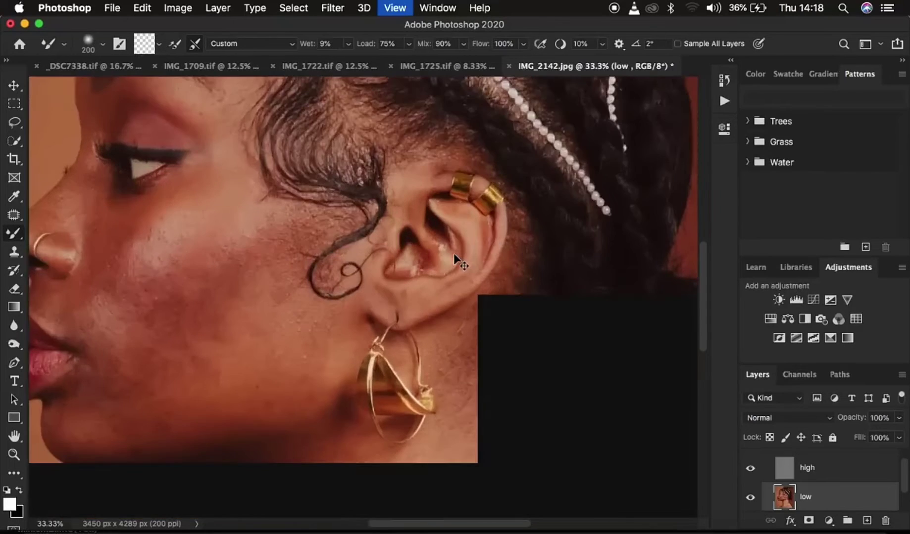
# Fit the whole portrait in view and hide the high layer so only the low layer's tones show.
pyautogui.press('super+minus')
pyautogui.press('super+minus')
pyautogui.press('super+minus')
pyautogui.press('super+minus')
pyautogui.press('super+minus')
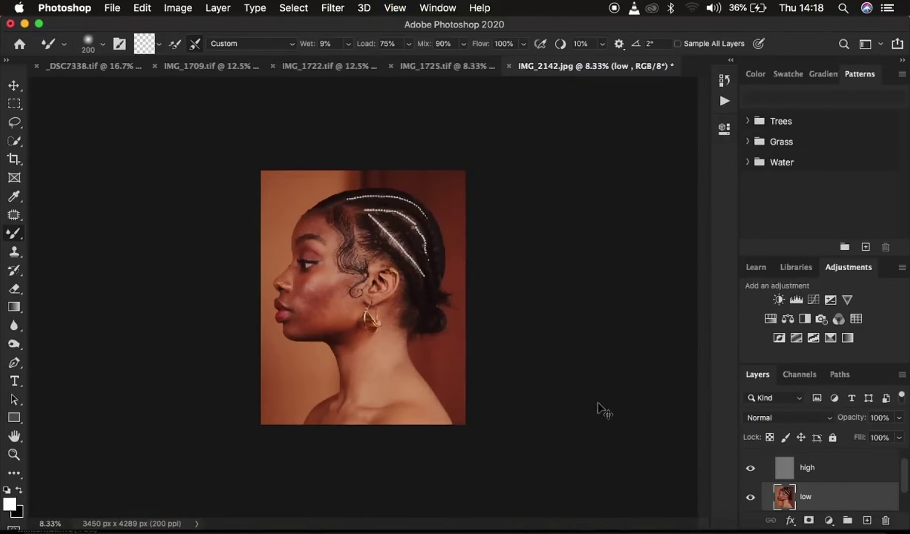
pyautogui.press('super+equal')
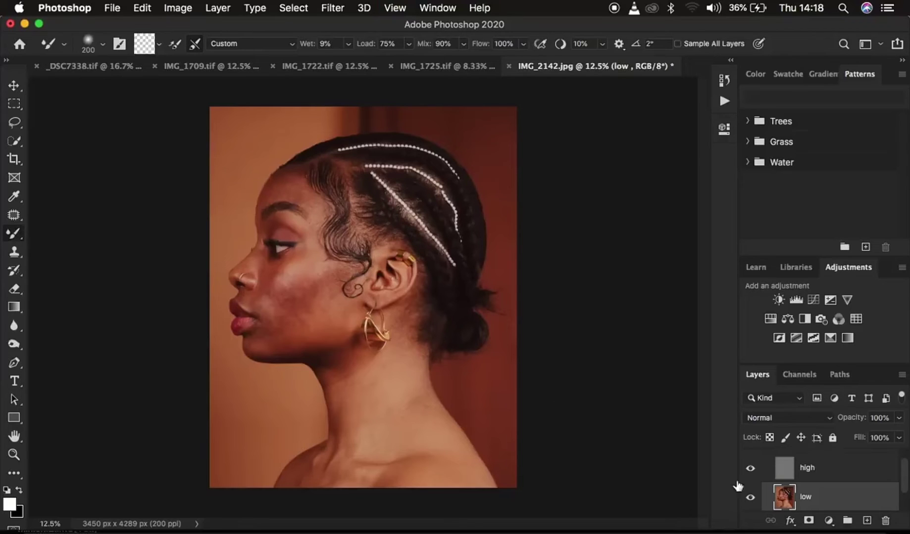
pyautogui.click(749, 469)
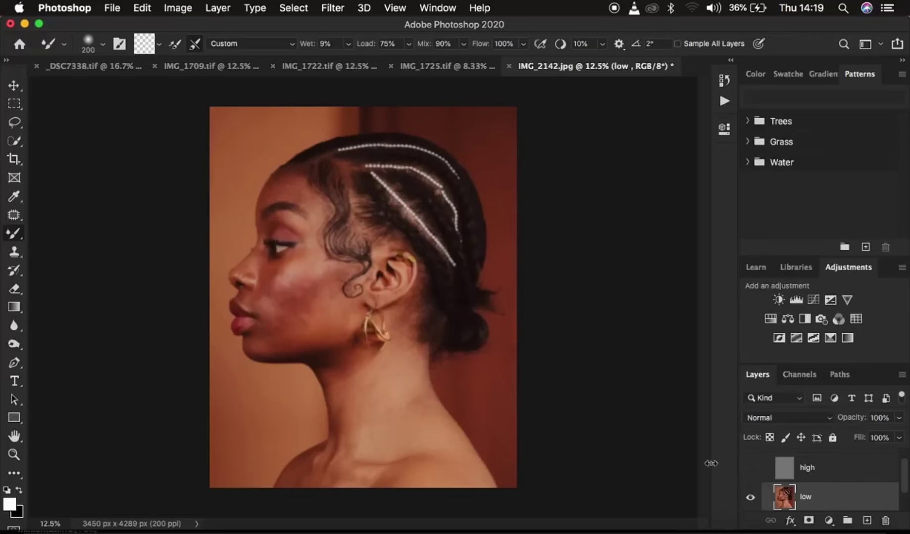
# Blend the cheek and jaw tones on the low layer with the Mixer Brush at 300 px, then 250 px, and check them with the high layer.
pyautogui.press(']')
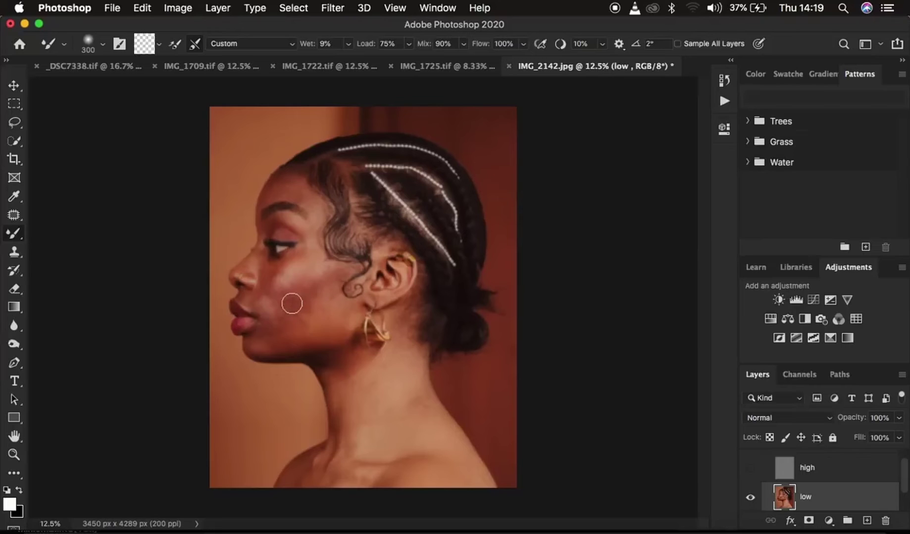
pyautogui.moveTo(311, 296)
pyautogui.mouseDown()
pyautogui.moveTo(282, 310)
pyautogui.moveTo(318, 283)
pyautogui.moveTo(311, 300)
pyautogui.moveTo(282, 316)
pyautogui.moveTo(335, 301)
pyautogui.moveTo(267, 319)
pyautogui.moveTo(331, 307)
pyautogui.moveTo(320, 310)
pyautogui.moveTo(326, 301)
pyautogui.moveTo(341, 317)
pyautogui.moveTo(310, 310)
pyautogui.moveTo(336, 305)
pyautogui.moveTo(348, 316)
pyautogui.moveTo(301, 337)
pyautogui.moveTo(261, 339)
pyautogui.moveTo(333, 313)
pyautogui.moveTo(345, 317)
pyautogui.moveTo(324, 339)
pyautogui.moveTo(276, 341)
pyautogui.moveTo(329, 319)
pyautogui.moveTo(331, 304)
pyautogui.moveTo(345, 321)
pyautogui.moveTo(319, 330)
pyautogui.moveTo(319, 319)
pyautogui.moveTo(271, 323)
pyautogui.mouseUp()
pyautogui.moveTo(312, 311)
pyautogui.mouseDown()
pyautogui.moveTo(335, 309)
pyautogui.moveTo(366, 329)
pyautogui.mouseUp()
pyautogui.moveTo(342, 324)
pyautogui.mouseDown()
pyautogui.moveTo(258, 337)
pyautogui.moveTo(260, 329)
pyautogui.moveTo(270, 344)
pyautogui.moveTo(261, 346)
pyautogui.moveTo(250, 339)
pyautogui.moveTo(270, 352)
pyautogui.moveTo(311, 339)
pyautogui.moveTo(280, 326)
pyautogui.moveTo(285, 333)
pyautogui.mouseUp()
pyautogui.press('[')
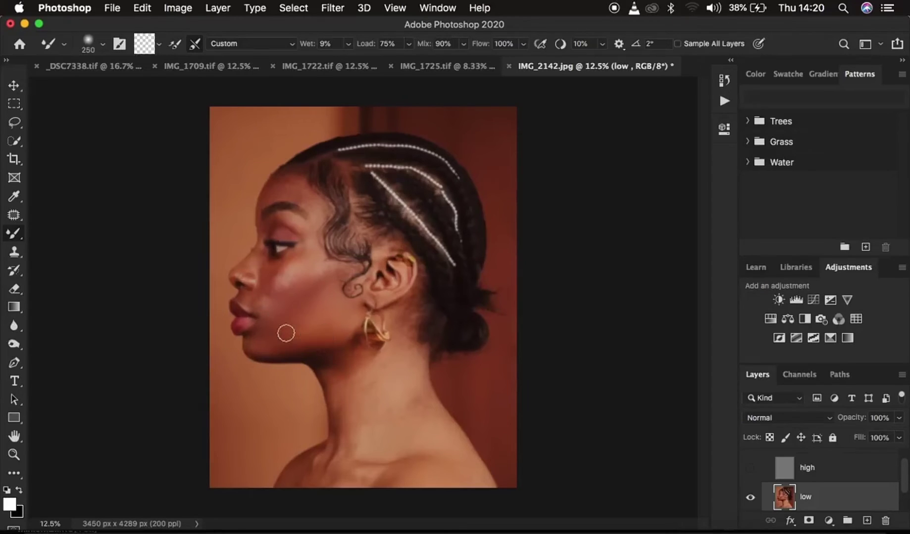
pyautogui.moveTo(289, 296); pyautogui.dragTo(315, 285)
pyautogui.click(752, 470)
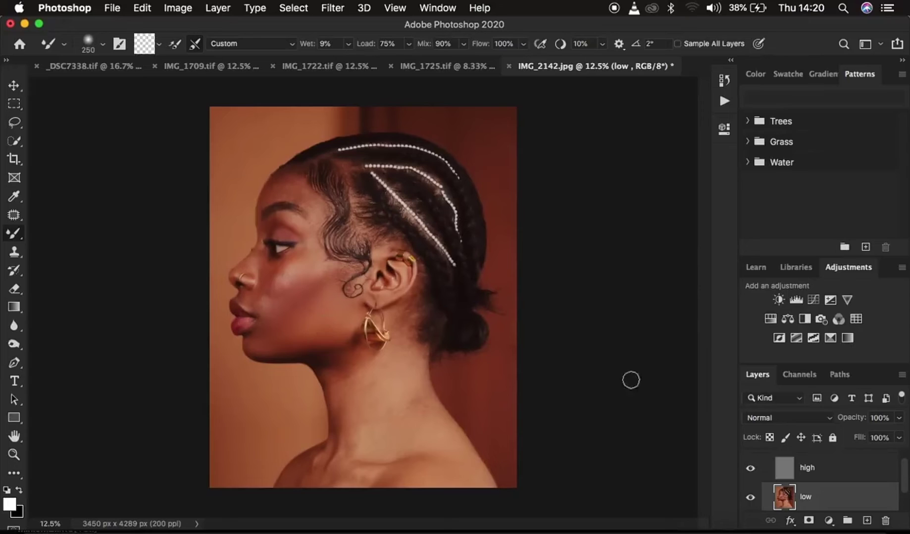
pyautogui.click(749, 470)
# Enlarge the Mixer Brush and smooth the tones across the lower cheek, jaw and chin on the low layer.
pyautogui.press(']')
pyautogui.press(']')
pyautogui.press(']')
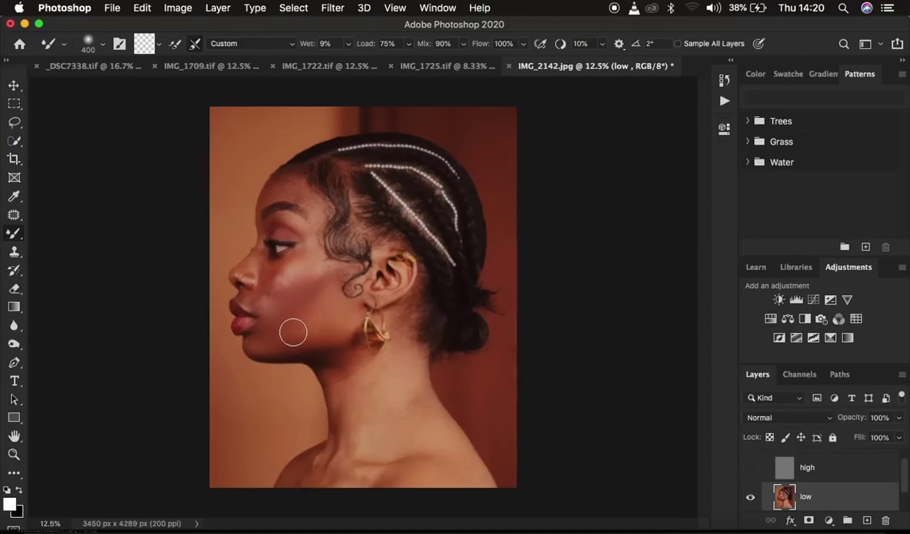
pyautogui.press('[')
pyautogui.moveTo(280, 326)
pyautogui.mouseDown()
pyautogui.moveTo(282, 351)
pyautogui.moveTo(330, 340)
pyautogui.mouseUp()
pyautogui.moveTo(275, 308)
pyautogui.mouseDown()
pyautogui.moveTo(294, 299)
pyautogui.moveTo(315, 257)
pyautogui.moveTo(258, 278)
pyautogui.moveTo(260, 299)
pyautogui.moveTo(286, 302)
pyautogui.moveTo(257, 297)
pyautogui.moveTo(261, 309)
pyautogui.moveTo(246, 301)
pyautogui.moveTo(252, 307)
pyautogui.moveTo(262, 280)
pyautogui.moveTo(266, 308)
pyautogui.moveTo(306, 276)
pyautogui.moveTo(278, 280)
pyautogui.moveTo(296, 266)
pyautogui.moveTo(276, 308)
pyautogui.moveTo(267, 305)
pyautogui.moveTo(278, 285)
pyautogui.moveTo(278, 308)
pyautogui.moveTo(263, 308)
pyautogui.moveTo(253, 347)
pyautogui.mouseUp()
# Blend the tones of the upper cheek, side of the nose, temple and forehead on the low layer with the Mixer Brush.
pyautogui.moveTo(297, 290)
pyautogui.mouseDown()
pyautogui.moveTo(277, 309)
pyautogui.moveTo(252, 300)
pyautogui.mouseUp()
pyautogui.moveTo(312, 202)
pyautogui.mouseDown()
pyautogui.moveTo(296, 189)
pyautogui.moveTo(321, 217)
pyautogui.moveTo(286, 183)
pyautogui.moveTo(300, 187)
pyautogui.moveTo(267, 197)
pyautogui.moveTo(300, 192)
pyautogui.moveTo(307, 202)
pyautogui.moveTo(272, 189)
pyautogui.moveTo(309, 203)
pyautogui.moveTo(314, 229)
pyautogui.moveTo(282, 223)
pyautogui.moveTo(309, 243)
pyautogui.mouseUp()
pyautogui.moveTo(306, 197)
pyautogui.mouseDown()
pyautogui.moveTo(312, 239)
pyautogui.moveTo(285, 259)
pyautogui.moveTo(299, 252)
pyautogui.moveTo(281, 275)
pyautogui.moveTo(312, 253)
pyautogui.moveTo(280, 307)
pyautogui.mouseUp()
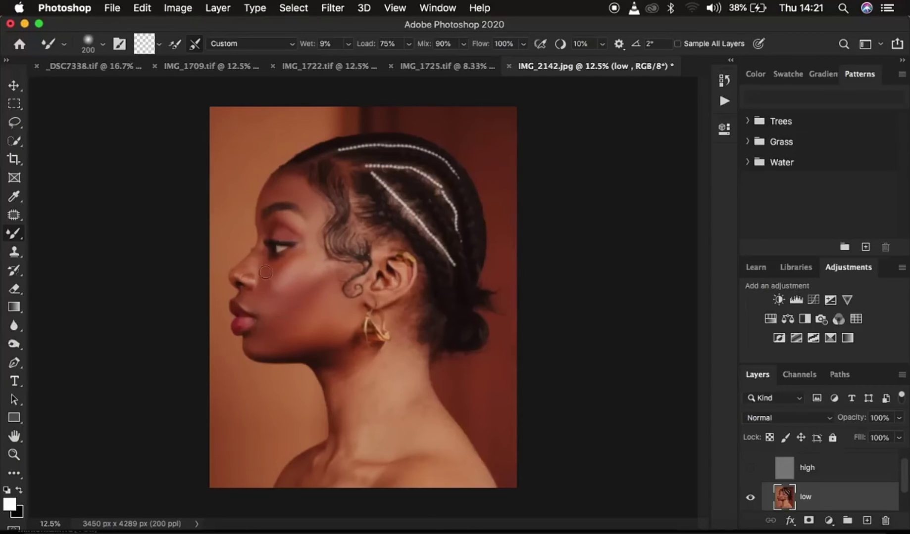
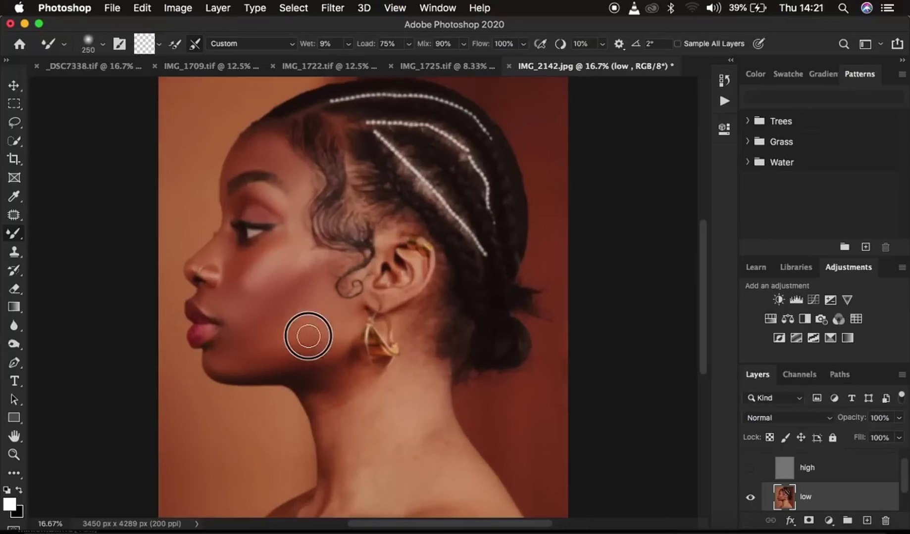
# Reduce the Mixer Brush to 150 px and blend the chin and mouth-corner tones on the low layer.
pyautogui.click(250, 342)
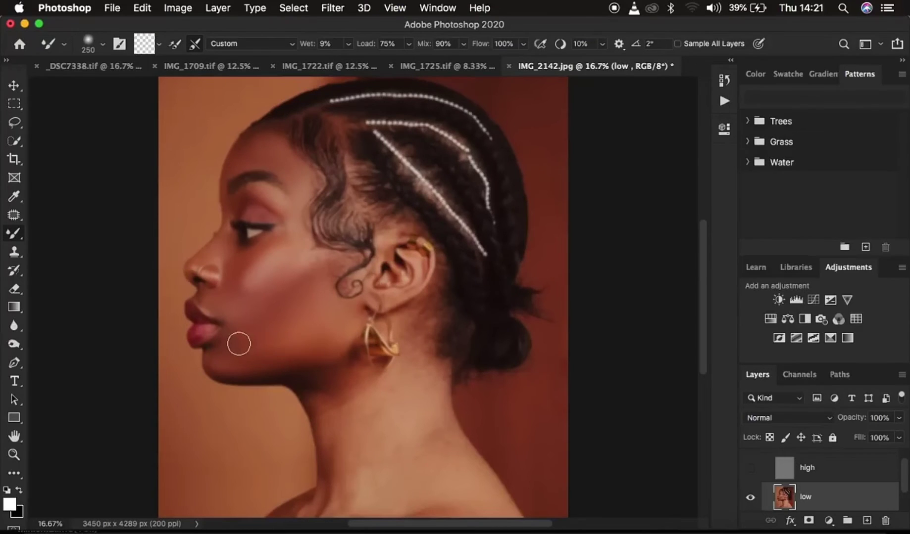
pyautogui.press('[')
pyautogui.press('[')
pyautogui.press('[')
pyautogui.moveTo(235, 343)
pyautogui.mouseDown()
pyautogui.moveTo(225, 334)
pyautogui.moveTo(213, 350)
pyautogui.moveTo(217, 372)
pyautogui.mouseUp()
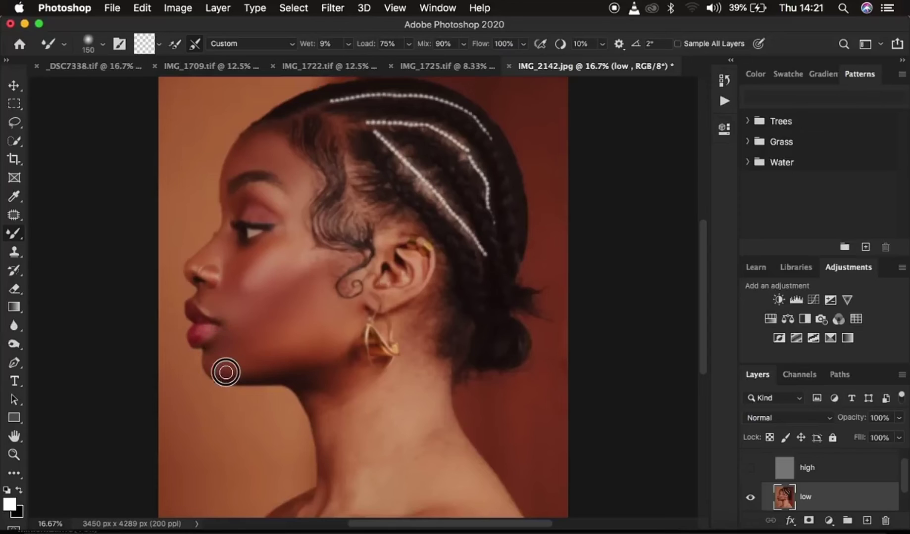
pyautogui.moveTo(216, 305)
pyautogui.mouseDown()
pyautogui.moveTo(224, 314)
pyautogui.moveTo(204, 308)
pyautogui.moveTo(205, 300)
pyautogui.moveTo(231, 322)
pyautogui.moveTo(223, 345)
pyautogui.mouseUp()
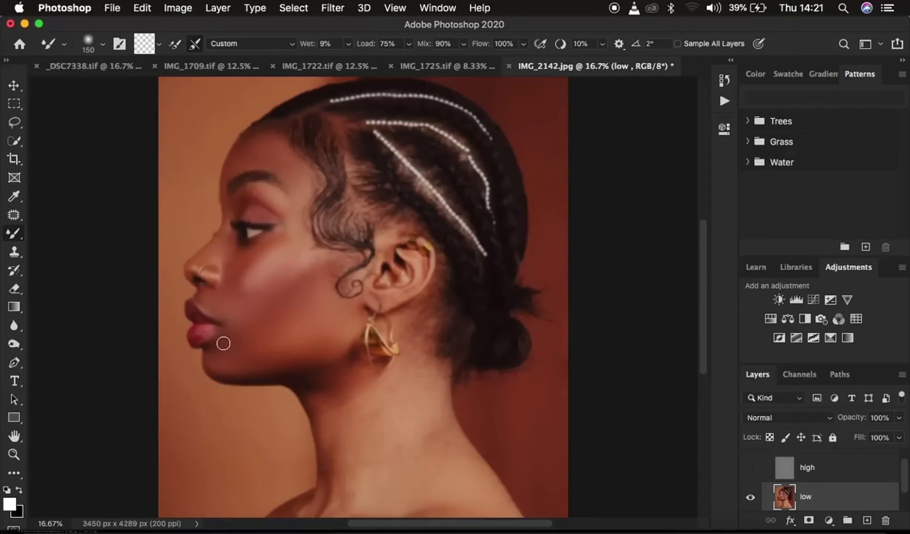
# Blend the jaw, cheek and eye-area tones on the low layer with a larger Mixer Brush and show the high layer again.
pyautogui.press(']')
pyautogui.press(']')
pyautogui.press(']')
pyautogui.moveTo(283, 362)
pyautogui.mouseDown()
pyautogui.moveTo(304, 363)
pyautogui.moveTo(335, 341)
pyautogui.moveTo(330, 312)
pyautogui.mouseUp()
pyautogui.moveTo(328, 274)
pyautogui.mouseDown()
pyautogui.moveTo(335, 258)
pyautogui.moveTo(329, 275)
pyautogui.moveTo(290, 272)
pyautogui.moveTo(293, 247)
pyautogui.moveTo(267, 242)
pyautogui.mouseUp()
pyautogui.moveTo(241, 200)
pyautogui.mouseDown()
pyautogui.moveTo(257, 189)
pyautogui.moveTo(282, 207)
pyautogui.mouseUp()
pyautogui.click(749, 469)
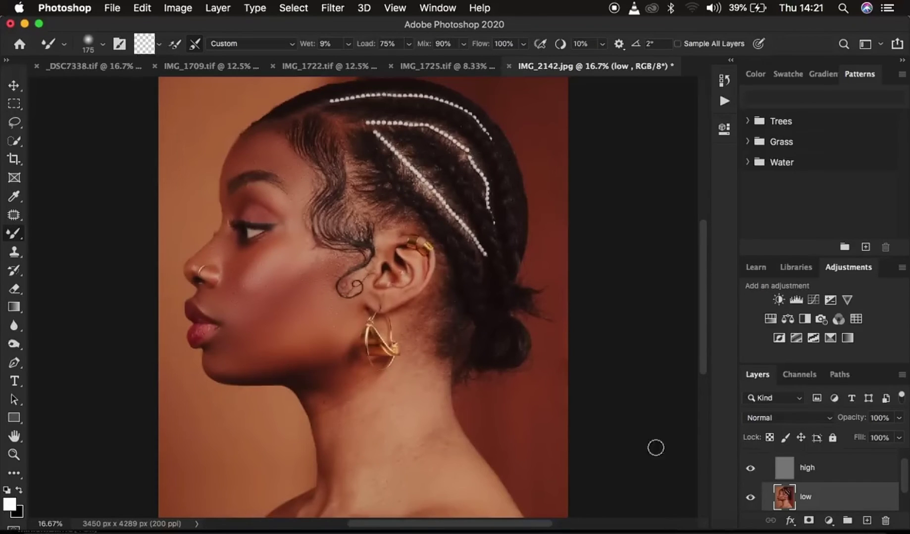
# Compare the whole portrait before and after retouching by toggling the freq sep group's visibility.
pyautogui.press('super+minus')
pyautogui.press('super+minus')
pyautogui.press('super+equal')
pyautogui.scroll(1, 789, 480)
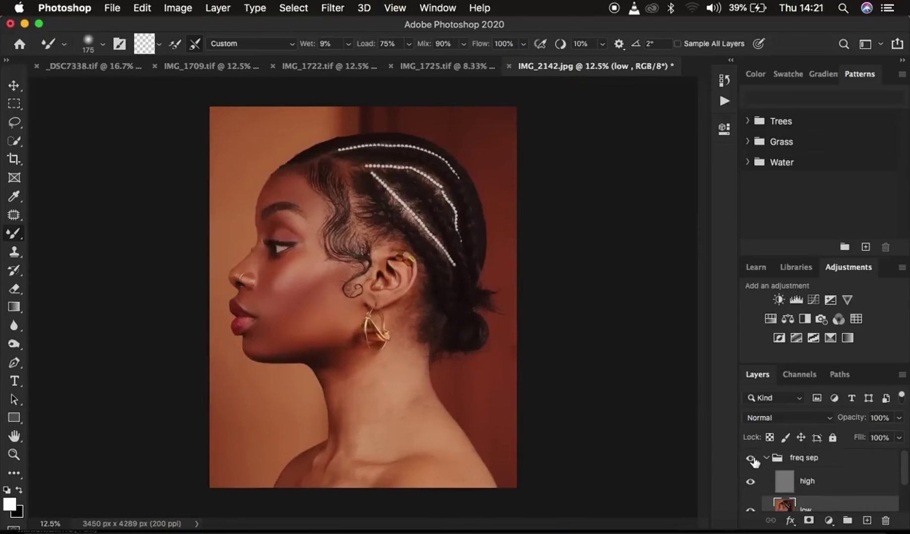
pyautogui.click(752, 462)
pyautogui.click(752, 461)
pyautogui.click(751, 462)
pyautogui.click(752, 461)
# Hide the high layer and blend the neck and shoulder tones on the low layer with the Mixer Brush at 400 px.
pyautogui.press(']')
pyautogui.press(']')
pyautogui.click(750, 481)
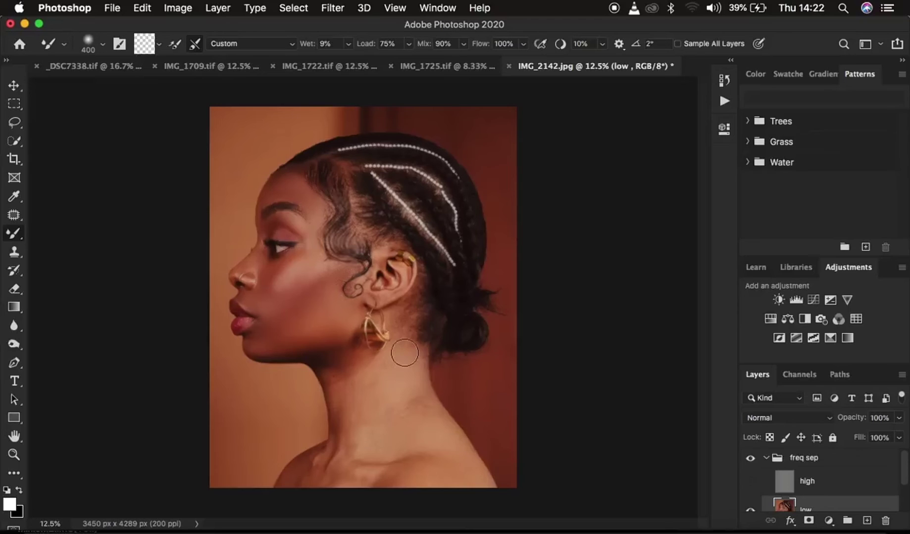
pyautogui.moveTo(414, 423)
pyautogui.mouseDown()
pyautogui.moveTo(374, 391)
pyautogui.moveTo(356, 395)
pyautogui.moveTo(335, 368)
pyautogui.mouseUp()
pyautogui.moveTo(407, 375)
pyautogui.mouseDown()
pyautogui.moveTo(400, 342)
pyautogui.moveTo(408, 353)
pyautogui.mouseUp()
pyautogui.moveTo(350, 378)
pyautogui.mouseDown()
pyautogui.moveTo(341, 392)
pyautogui.moveTo(346, 448)
pyautogui.moveTo(325, 471)
pyautogui.moveTo(385, 479)
pyautogui.moveTo(443, 449)
pyautogui.moveTo(428, 439)
pyautogui.mouseUp()
pyautogui.moveTo(360, 424)
pyautogui.mouseDown()
pyautogui.moveTo(349, 389)
pyautogui.moveTo(338, 384)
pyautogui.moveTo(345, 365)
pyautogui.moveTo(364, 364)
pyautogui.mouseUp()
pyautogui.moveTo(396, 324); pyautogui.dragTo(405, 374)
pyautogui.moveTo(348, 470); pyautogui.dragTo(334, 486)
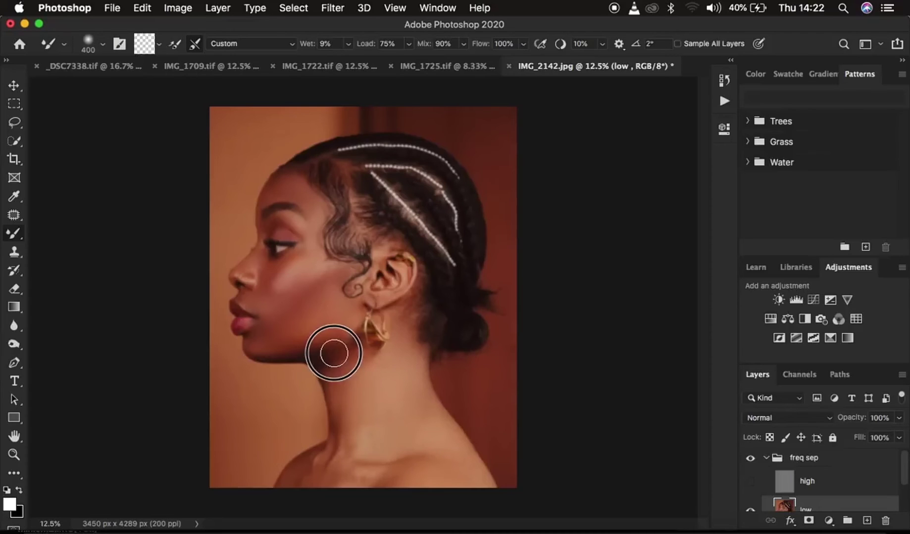
# Smooth the remaining shoulder, neck and under-jaw tones on the low layer with the Mixer Brush and show the high layer again.
pyautogui.moveTo(315, 480); pyautogui.dragTo(332, 472)
pyautogui.moveTo(358, 443)
pyautogui.mouseDown()
pyautogui.moveTo(354, 450)
pyautogui.moveTo(339, 384)
pyautogui.moveTo(344, 390)
pyautogui.mouseUp()
pyautogui.moveTo(343, 357)
pyautogui.mouseDown()
pyautogui.moveTo(303, 325)
pyautogui.moveTo(266, 335)
pyautogui.moveTo(282, 324)
pyautogui.mouseUp()
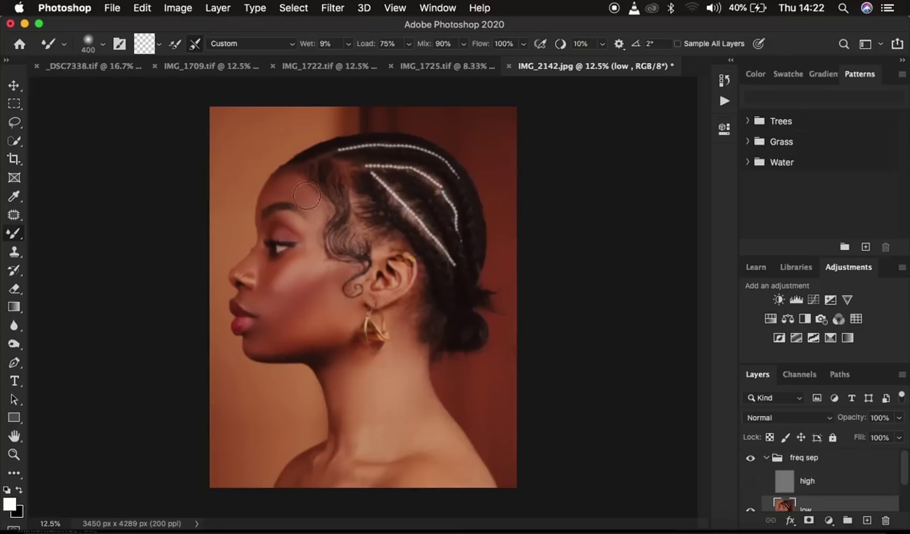
pyautogui.moveTo(426, 416)
pyautogui.mouseDown()
pyautogui.moveTo(448, 434)
pyautogui.moveTo(420, 430)
pyautogui.moveTo(364, 445)
pyautogui.mouseUp()
pyautogui.click(750, 484)
# Compare the skin before and after by toggling the freq sep group at full view and at 25% zoom.
pyautogui.click(752, 462)
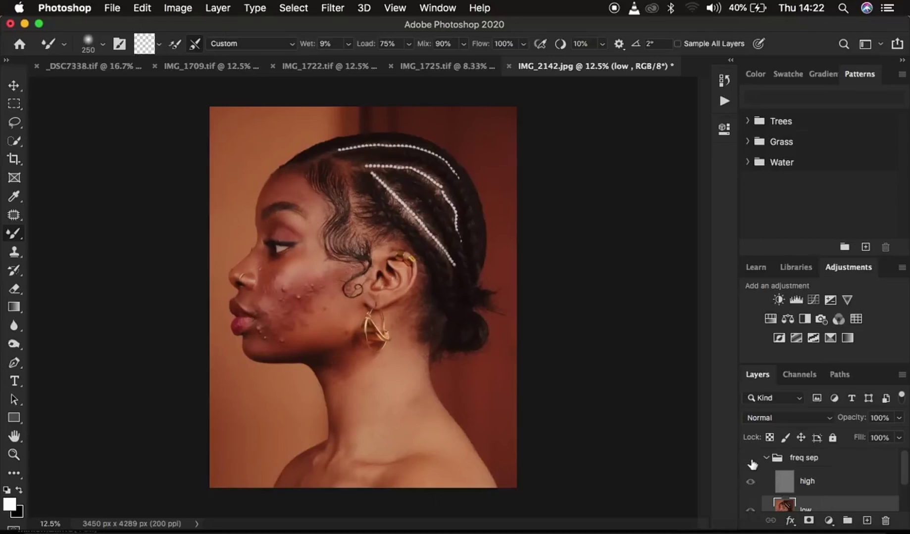
pyautogui.click(750, 460)
pyautogui.click(751, 461)
pyautogui.click(752, 463)
pyautogui.press('super+plus')
pyautogui.press('super+plus')
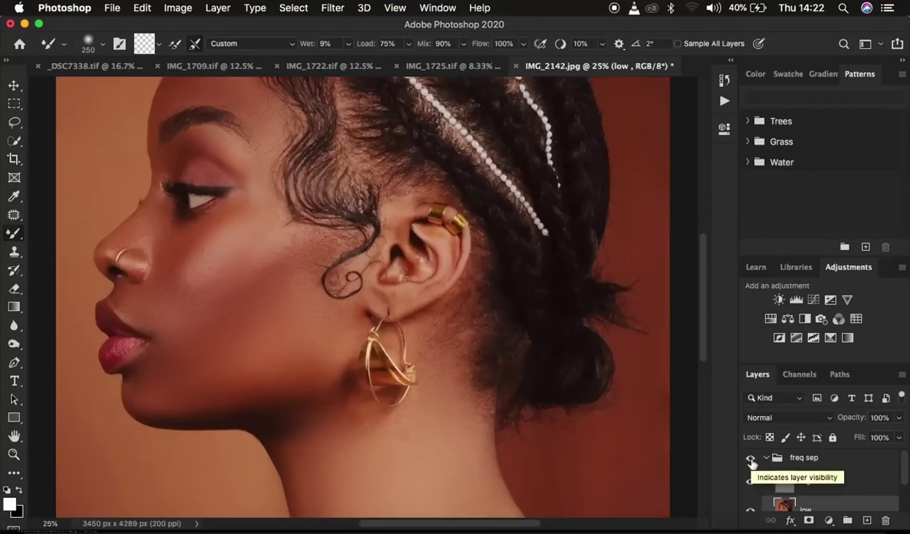
pyautogui.click(750, 462)
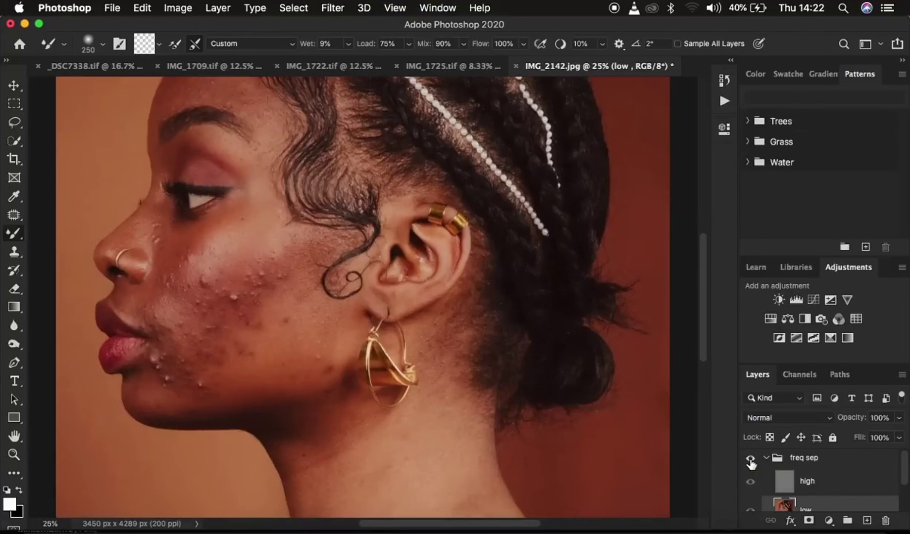
pyautogui.click(751, 463)
pyautogui.click(750, 463)
pyautogui.click(751, 463)
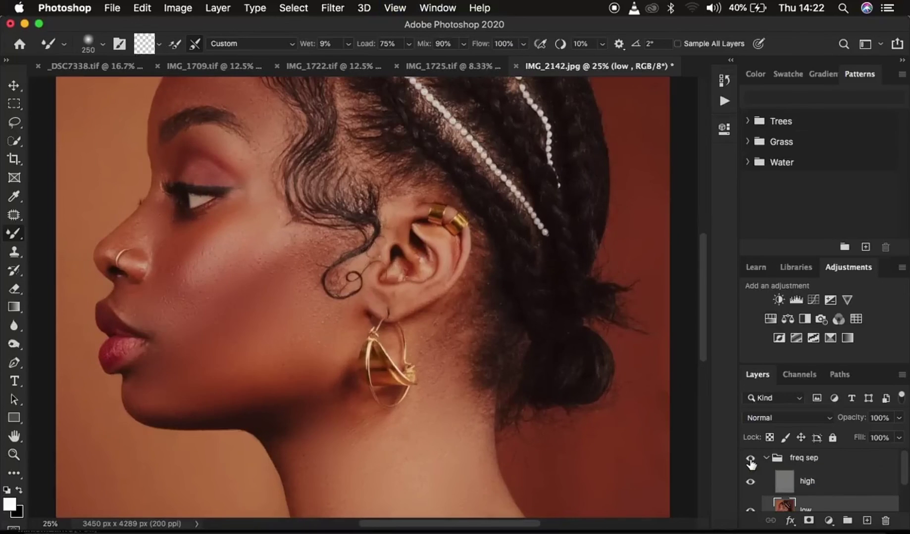
pyautogui.press('super+minus')
pyautogui.press('super+minus')
pyautogui.press('super+minus')
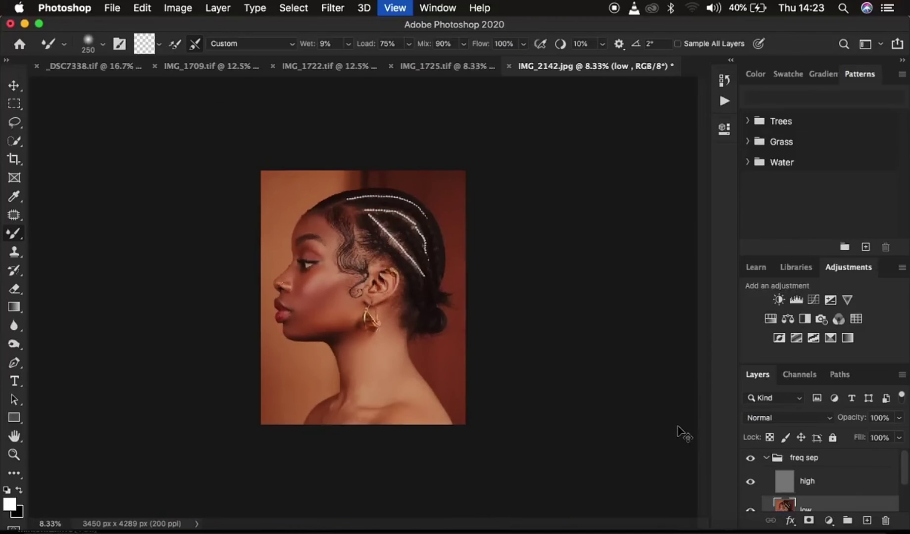
pyautogui.press('super+equal')
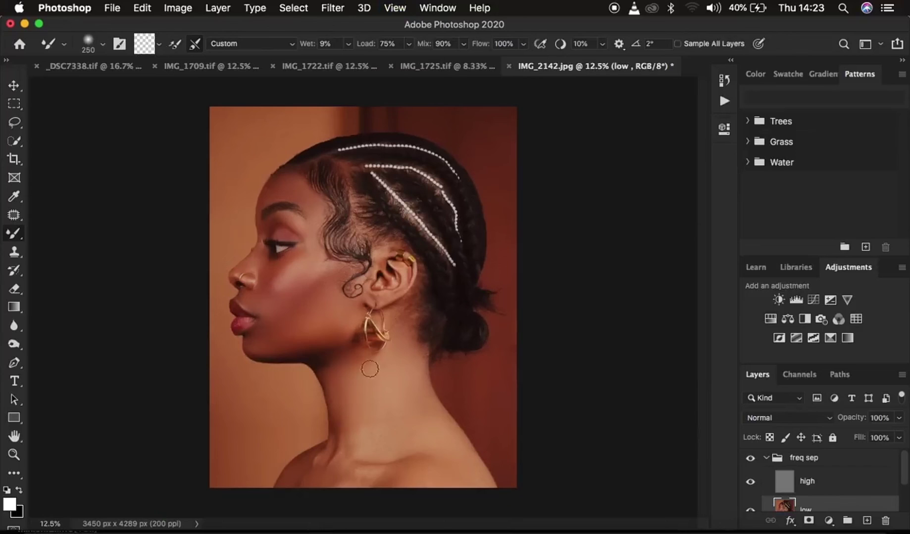
# Lasso the lower cheek and jaw with a 22 px feather, apply a Gaussian Blur of 21 px to the low layer, and deselect.
pyautogui.click(15, 122)
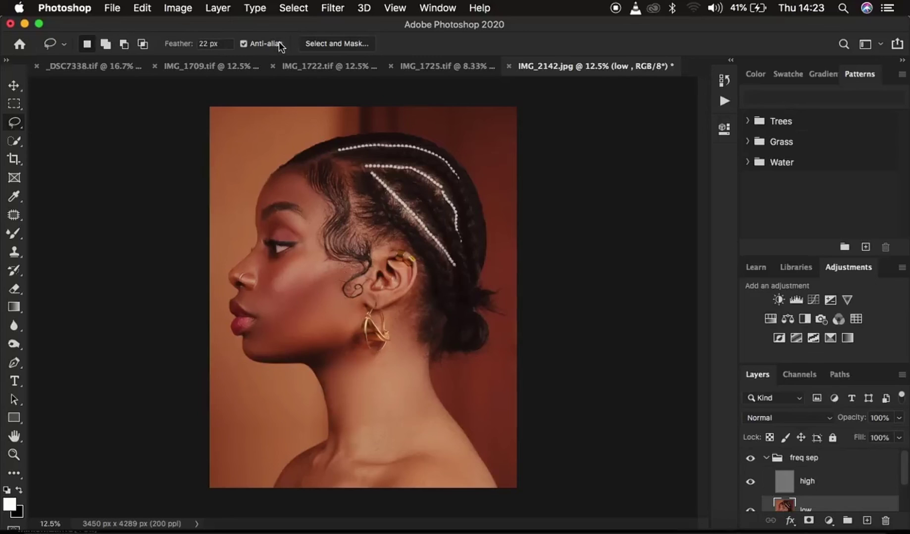
pyautogui.moveTo(267, 306)
pyautogui.mouseDown()
pyautogui.moveTo(345, 265)
pyautogui.moveTo(335, 294)
pyautogui.moveTo(356, 310)
pyautogui.moveTo(314, 347)
pyautogui.moveTo(270, 349)
pyautogui.moveTo(266, 306)
pyautogui.mouseUp()
pyautogui.click(332, 8)
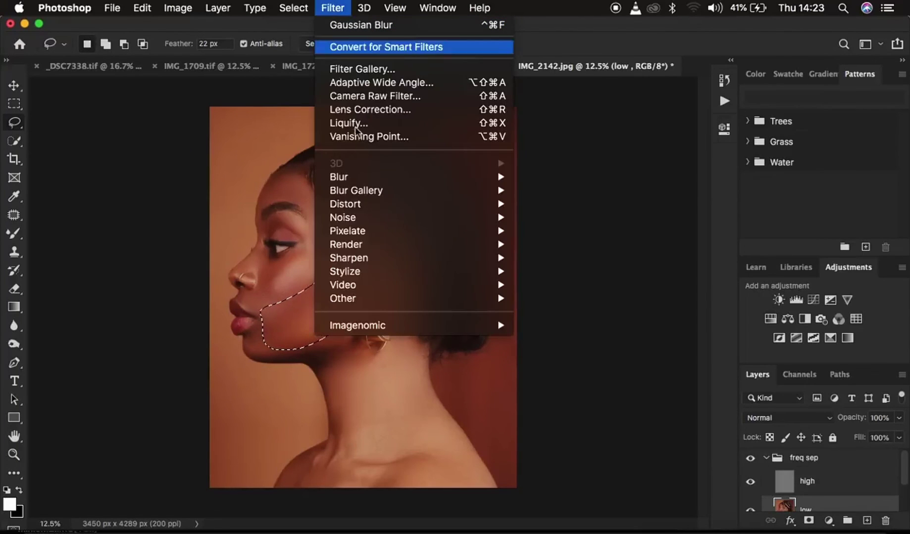
pyautogui.moveTo(386, 176)
pyautogui.click(567, 230)
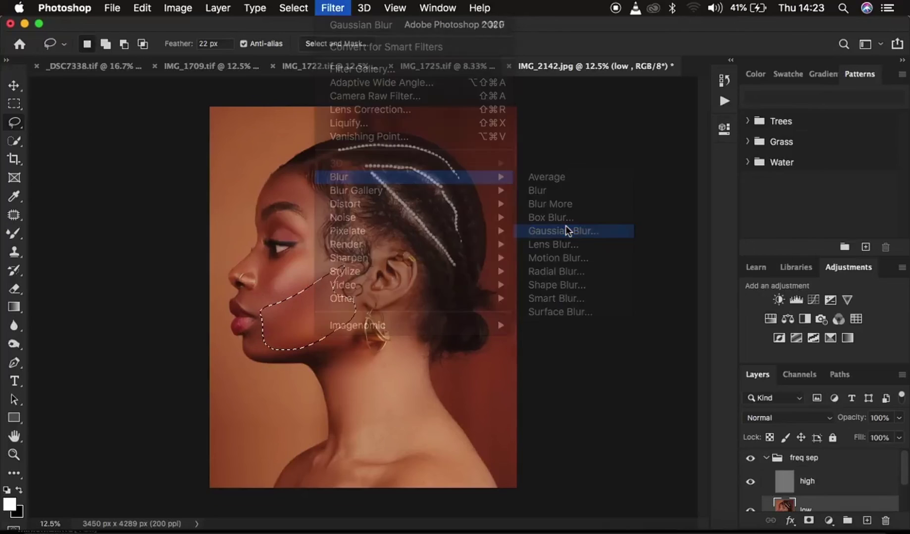
pyautogui.moveTo(638, 322); pyautogui.dragTo(652, 322)
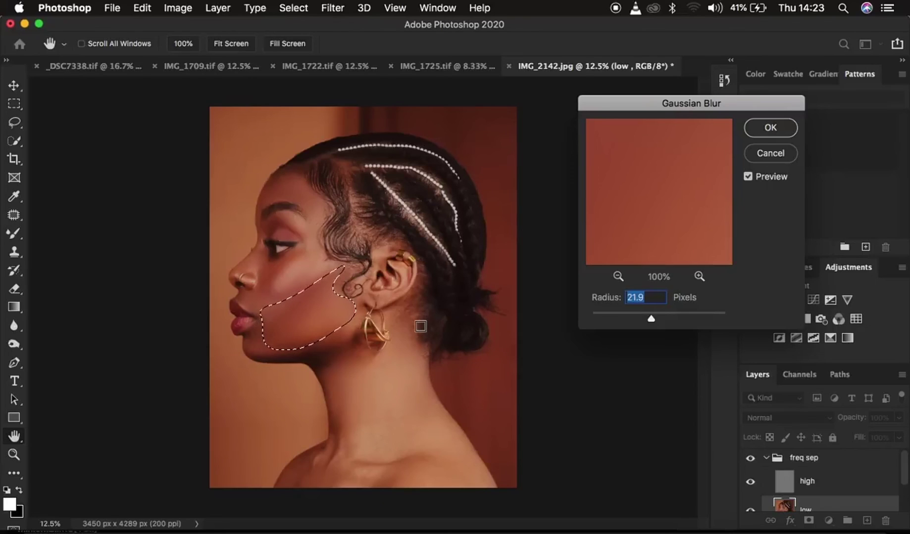
pyautogui.press('BackSpace')
pyautogui.write('7')
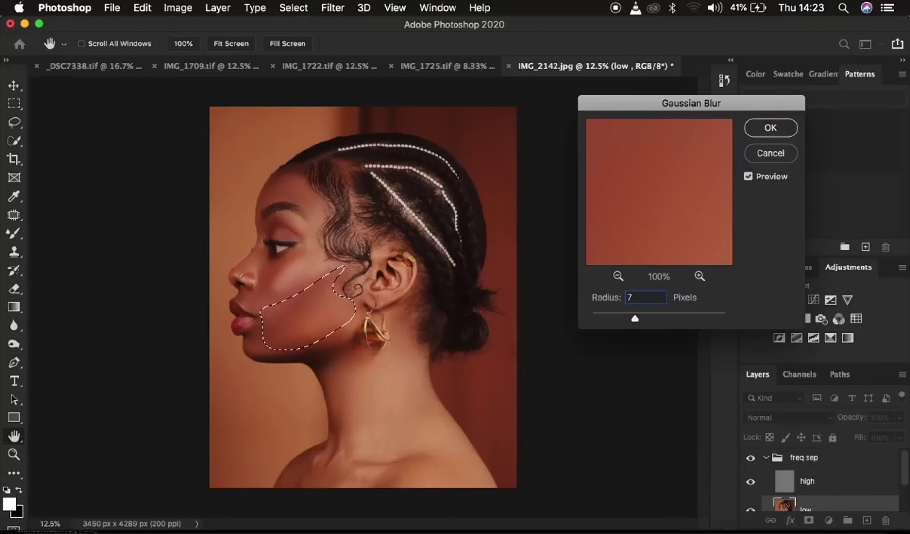
pyautogui.press('BackSpace')
pyautogui.write('21')
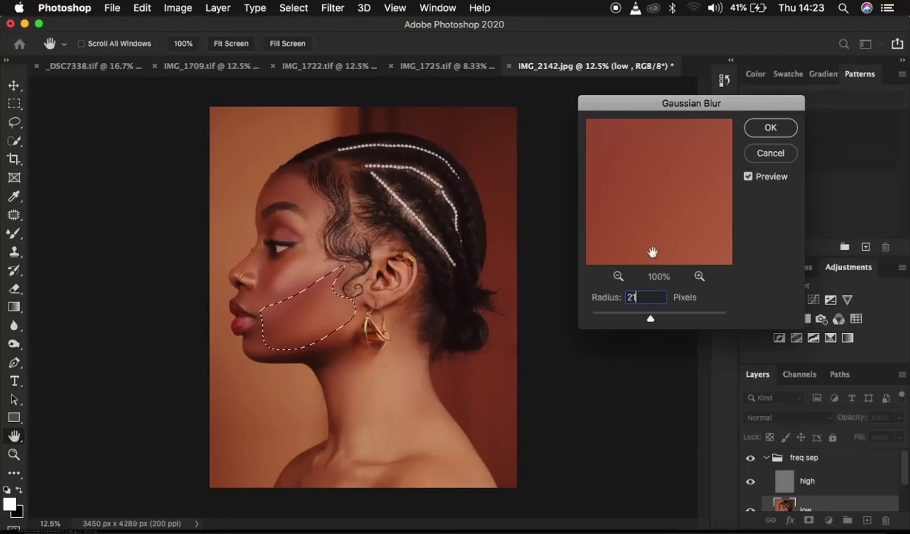
pyautogui.click(768, 128)
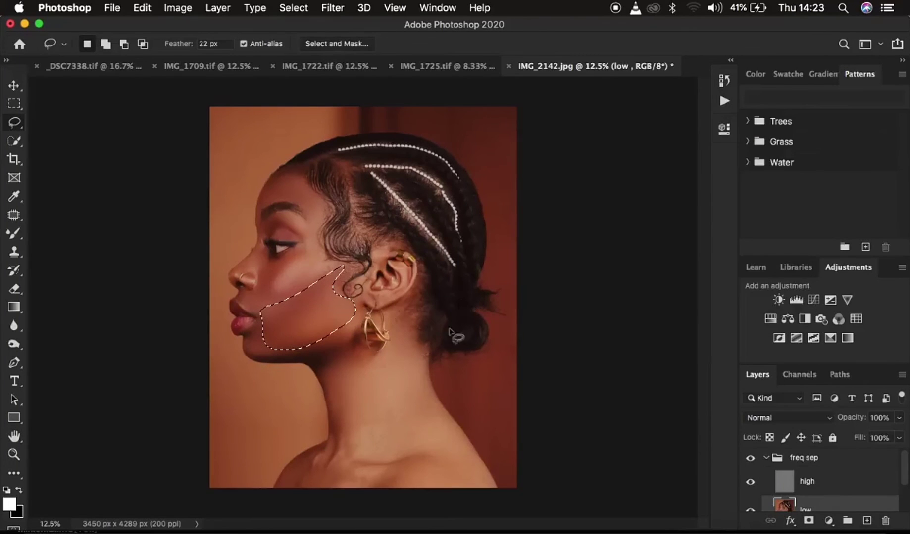
pyautogui.press('super+d')
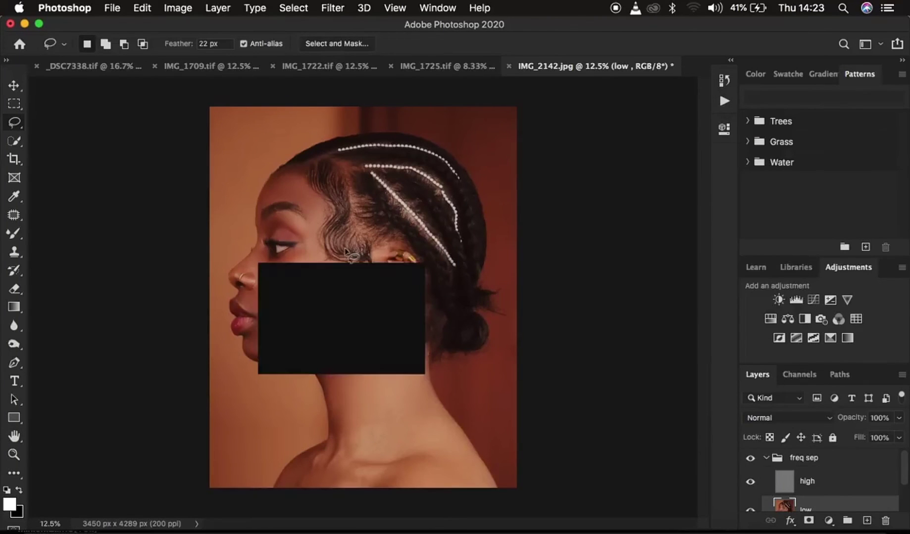
# Lasso the skin between the nose and mouth corner and repeat the Gaussian Blur on the low layer.
pyautogui.moveTo(262, 280)
pyautogui.mouseDown()
pyautogui.moveTo(292, 302)
pyautogui.moveTo(294, 318)
pyautogui.moveTo(273, 323)
pyautogui.moveTo(244, 301)
pyautogui.moveTo(263, 279)
pyautogui.mouseUp()
pyautogui.rightClick(272, 307)
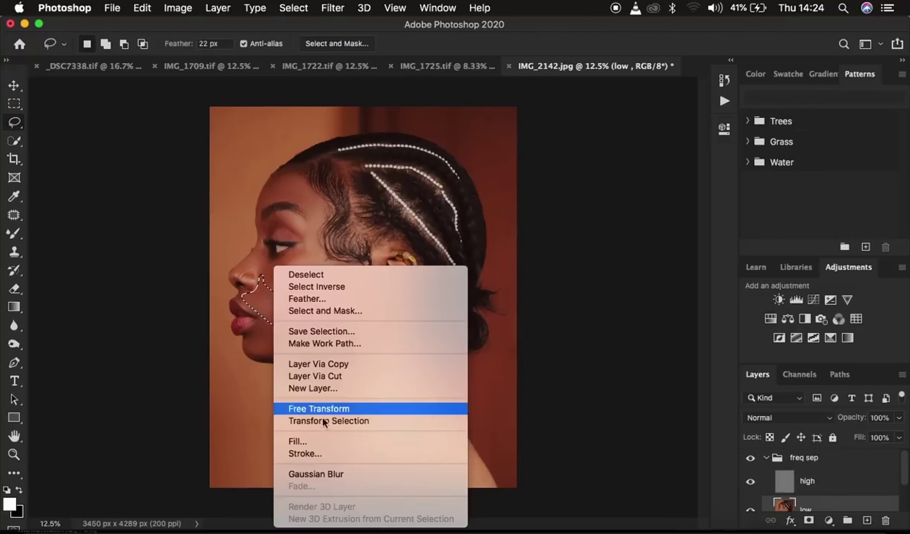
pyautogui.click(342, 474)
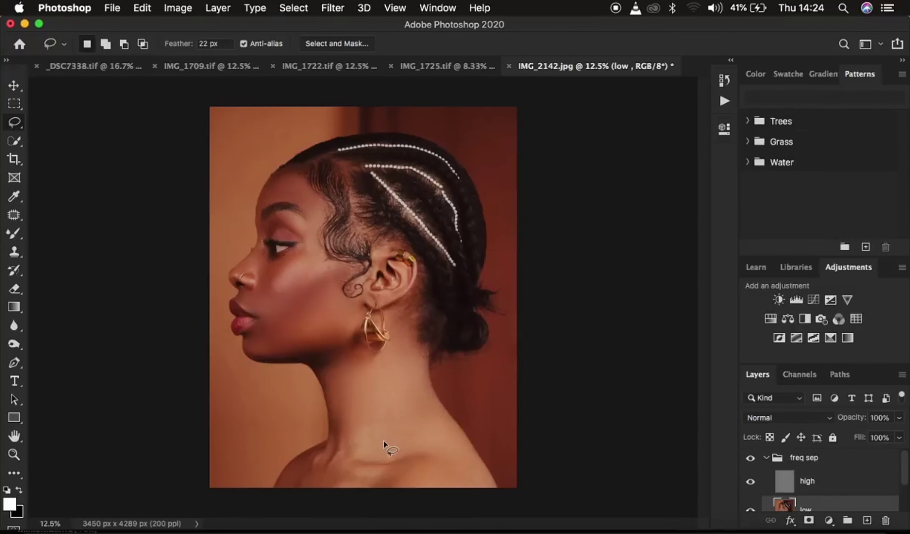
# Lasso the area under the eye beside the nose, repeat the Gaussian Blur on the low layer, and deselect.
pyautogui.click(256, 261)
pyautogui.moveTo(257, 261)
pyautogui.mouseDown()
pyautogui.moveTo(315, 243)
pyautogui.moveTo(278, 284)
pyautogui.moveTo(261, 292)
pyautogui.moveTo(265, 272)
pyautogui.mouseUp()
pyautogui.rightClick(267, 271)
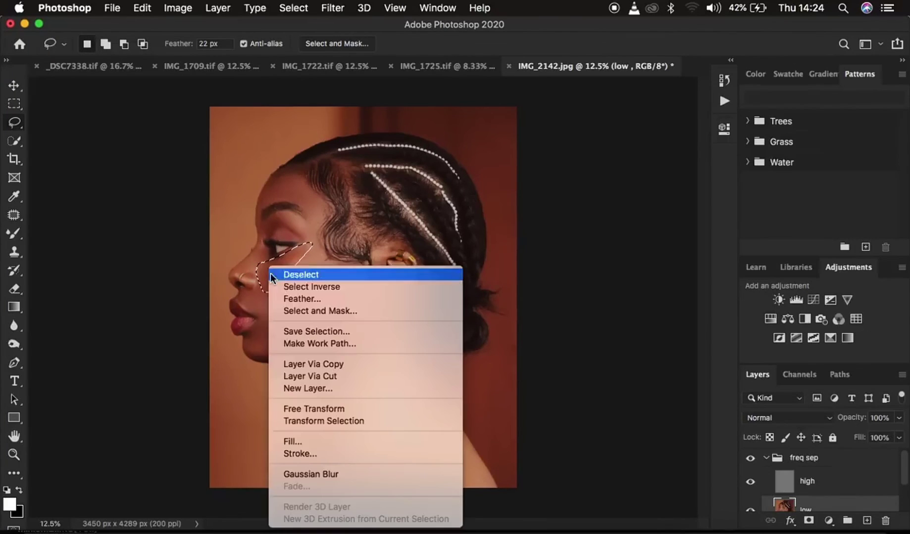
pyautogui.click(342, 472)
pyautogui.click(372, 455)
# Lasso the forehead above the eyebrow, repeat the Gaussian Blur on the low layer, and adjust its strength with Fade Gaussian Blur.
pyautogui.moveTo(280, 167)
pyautogui.mouseDown()
pyautogui.moveTo(312, 194)
pyautogui.moveTo(316, 227)
pyautogui.moveTo(296, 203)
pyautogui.moveTo(260, 207)
pyautogui.moveTo(275, 173)
pyautogui.mouseUp()
pyautogui.rightClick(287, 187)
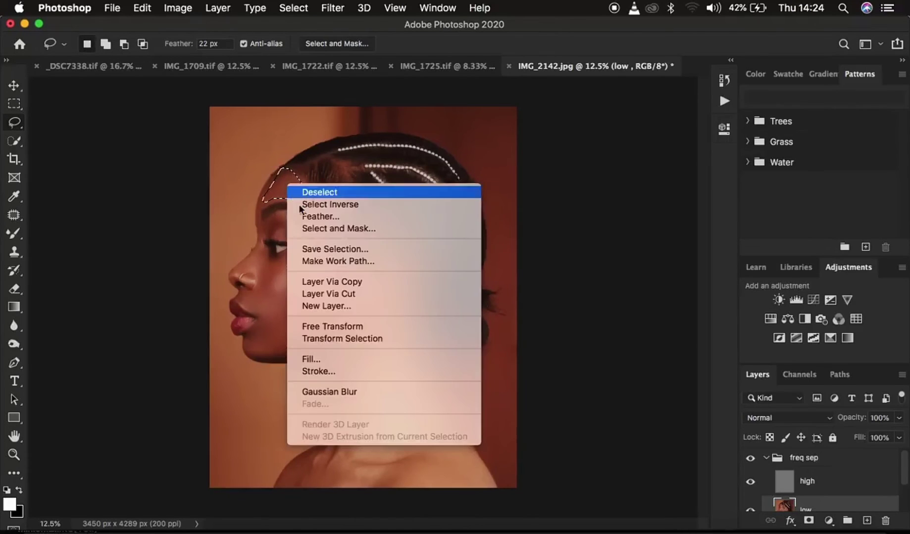
pyautogui.click(329, 392)
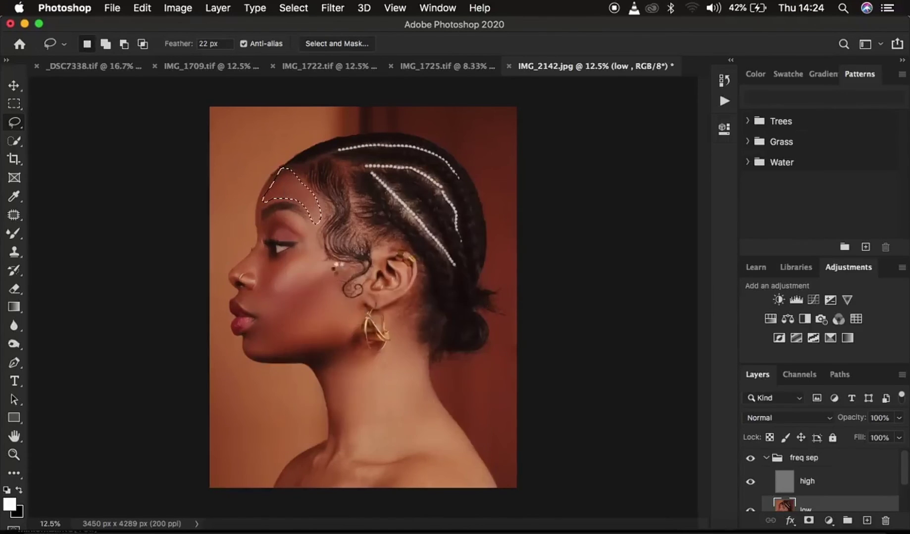
pyautogui.rightClick(295, 190)
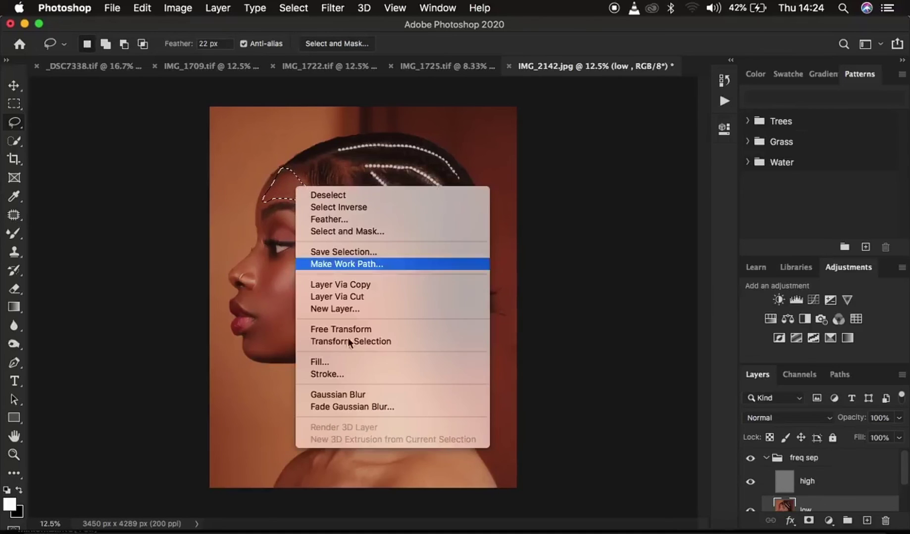
pyautogui.click(370, 404)
pyautogui.moveTo(649, 173)
pyautogui.mouseDown()
pyautogui.moveTo(641, 172)
pyautogui.moveTo(669, 173)
pyautogui.mouseUp()
pyautogui.click(729, 158)
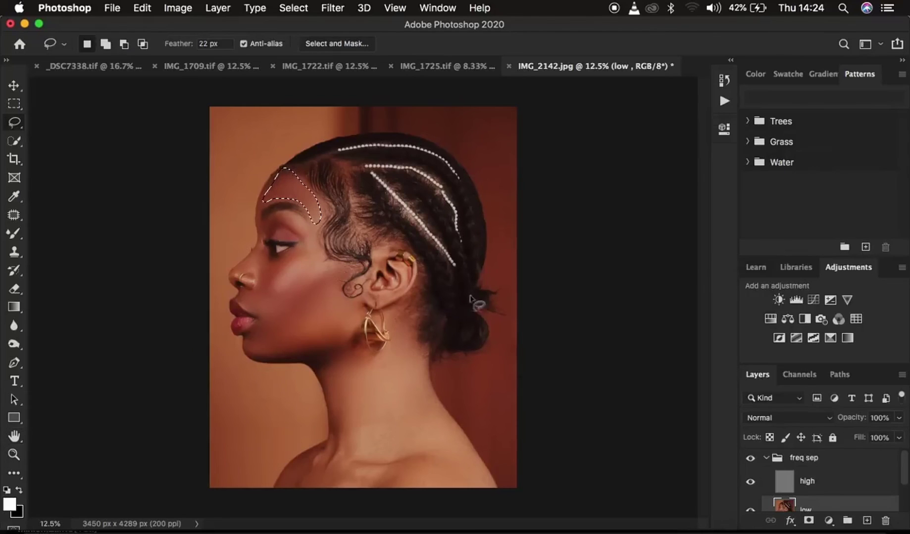
# Lasso the neck, repeat the Gaussian Blur on the low layer, and compare the retouch by toggling the freq sep group.
pyautogui.moveTo(318, 360)
pyautogui.mouseDown()
pyautogui.moveTo(344, 420)
pyautogui.moveTo(406, 429)
pyautogui.moveTo(417, 365)
pyautogui.moveTo(410, 352)
pyautogui.moveTo(372, 364)
pyautogui.moveTo(326, 353)
pyautogui.moveTo(336, 408)
pyautogui.moveTo(359, 447)
pyautogui.moveTo(427, 419)
pyautogui.moveTo(427, 389)
pyautogui.moveTo(390, 390)
pyautogui.mouseUp()
pyautogui.rightClick(390, 389)
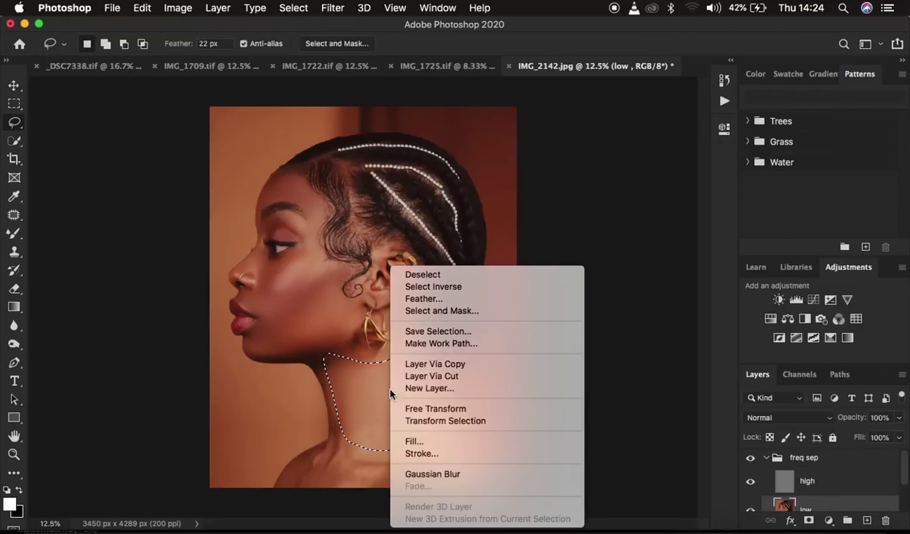
pyautogui.click(452, 475)
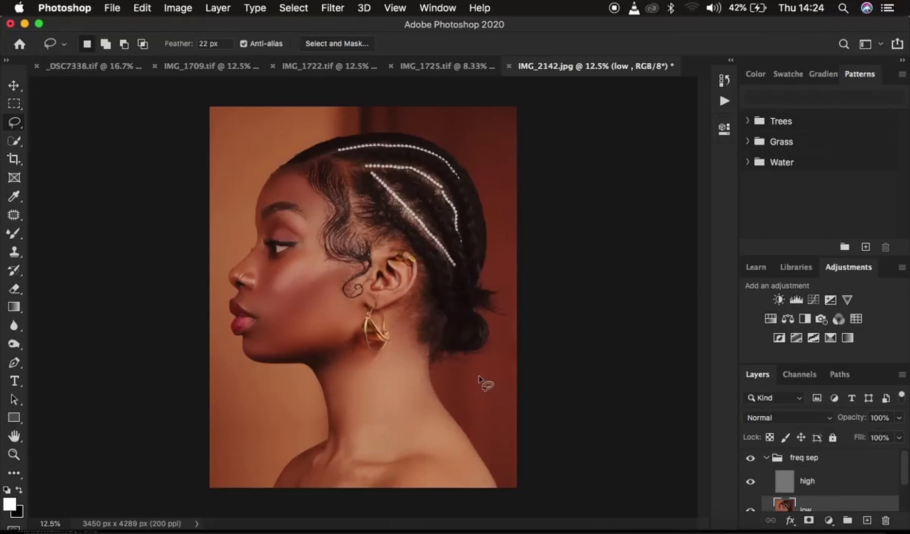
pyautogui.click(750, 459)
pyautogui.click(751, 459)
pyautogui.click(750, 459)
pyautogui.click(751, 460)
pyautogui.click(750, 460)
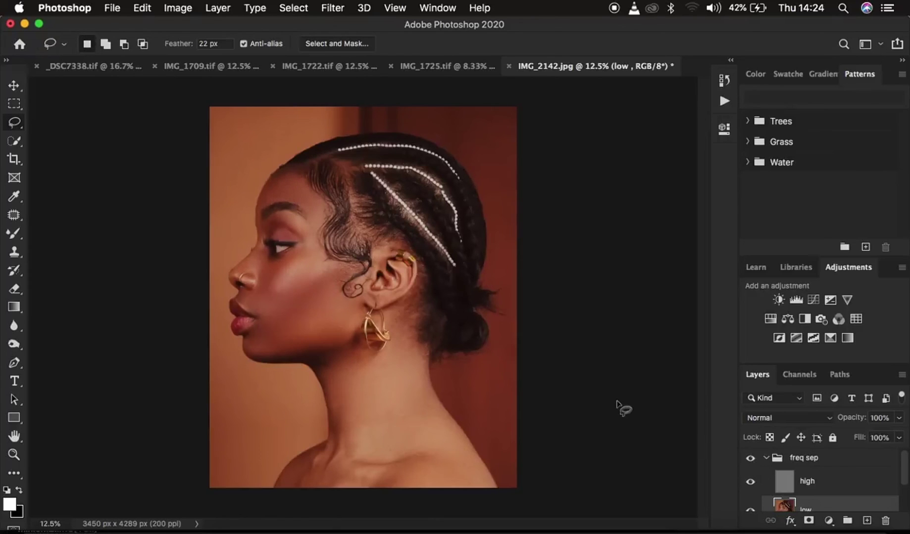